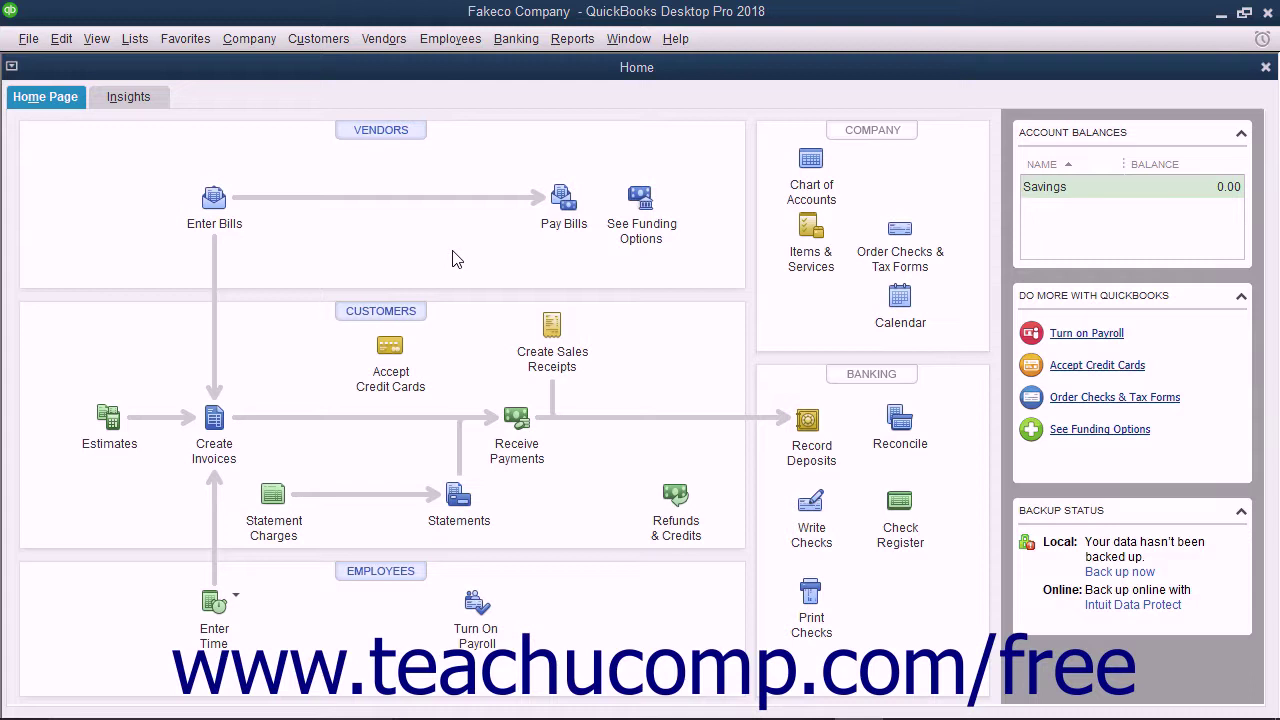
- Start a new scheduled report setup and choose to set up the email account now
left_click(566, 40)
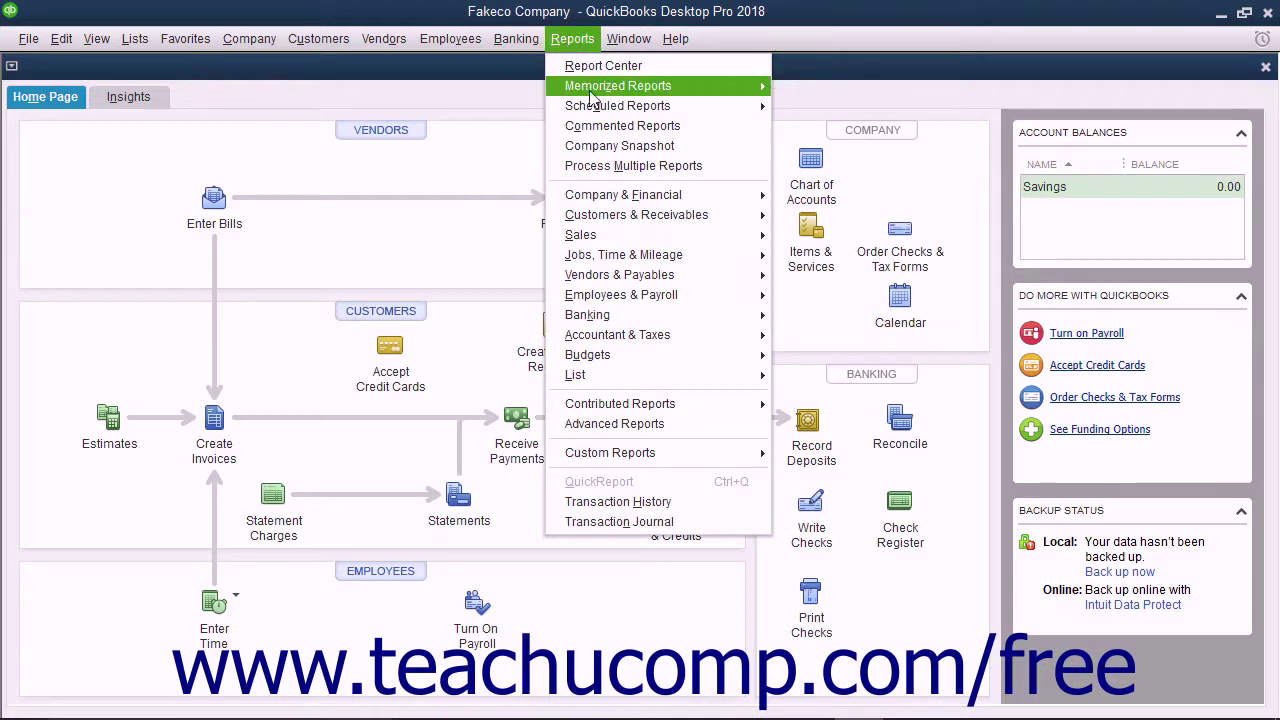
mouse_move(604, 108)
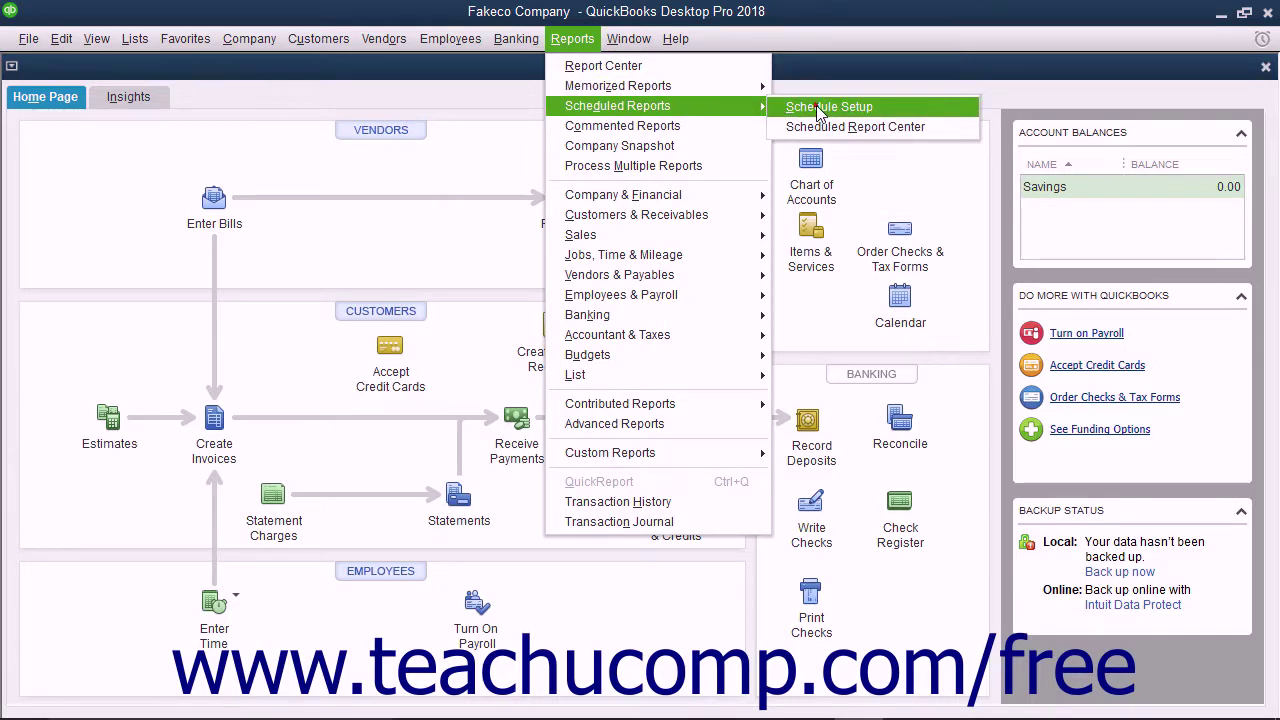
left_click(820, 112)
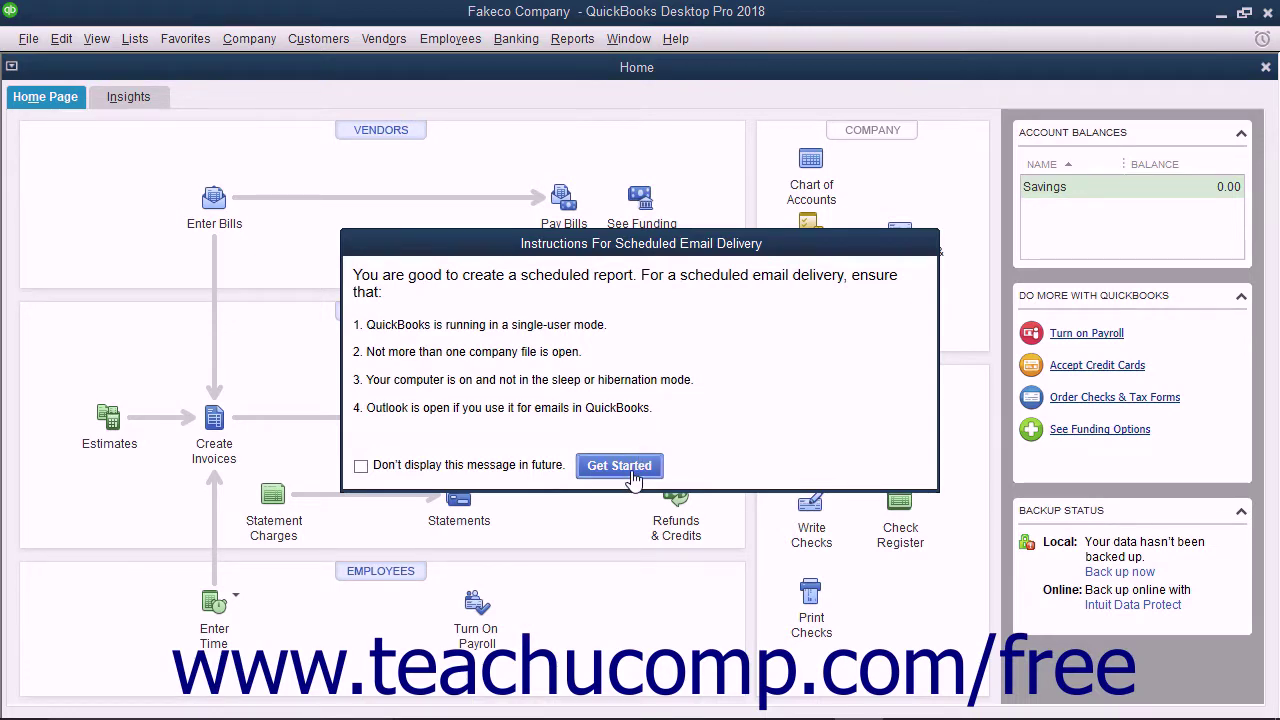
left_click(619, 466)
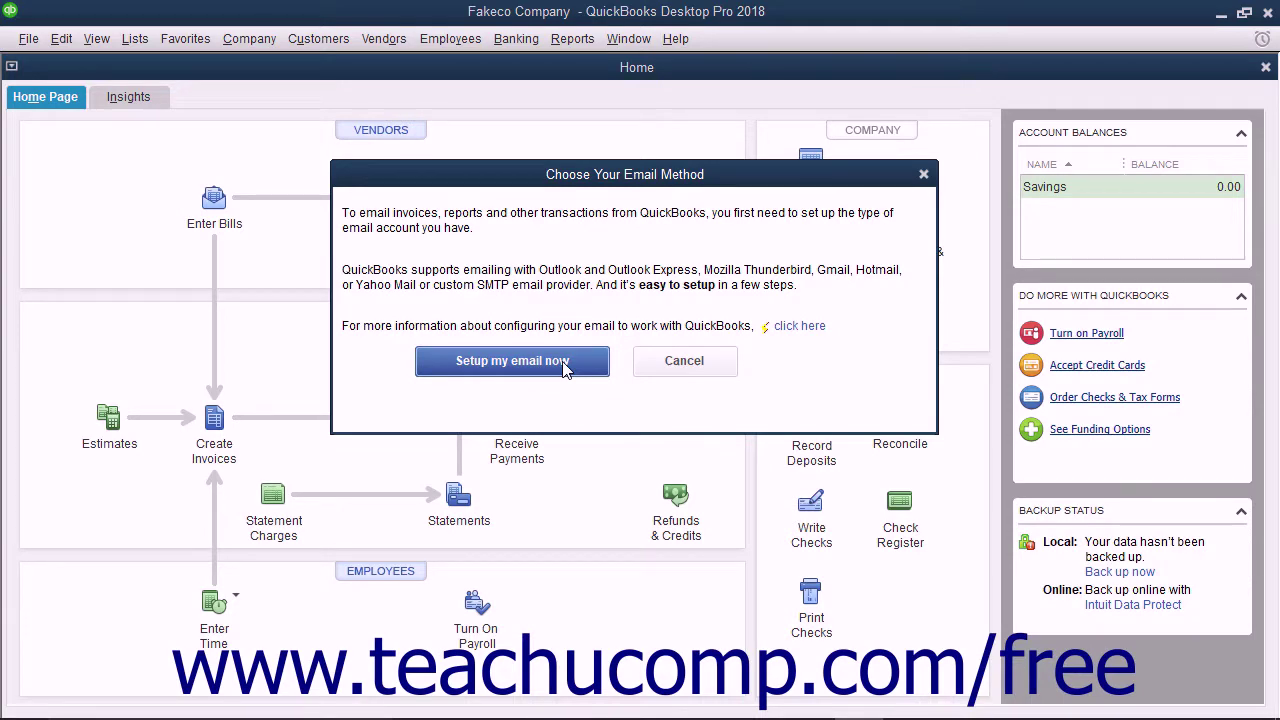
left_click(512, 361)
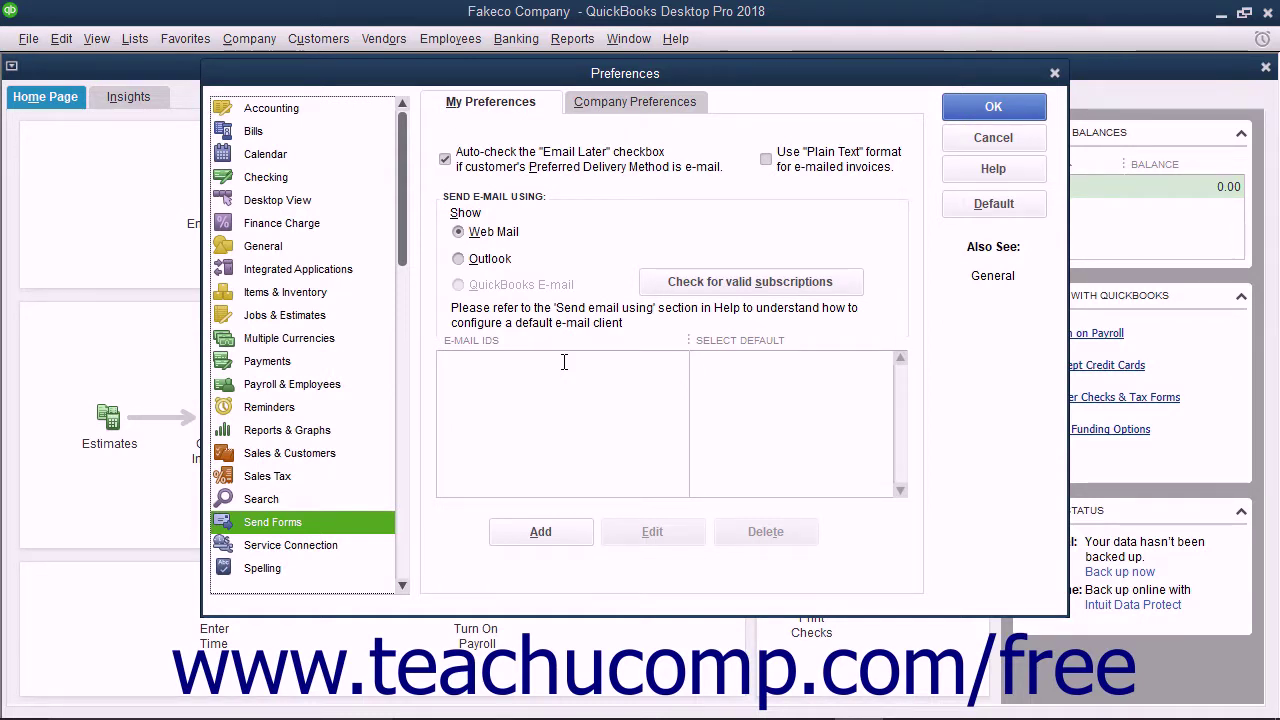
- Set Send Forms to send e-mail through Outlook, save it, and accept closing all windows
left_click(460, 260)
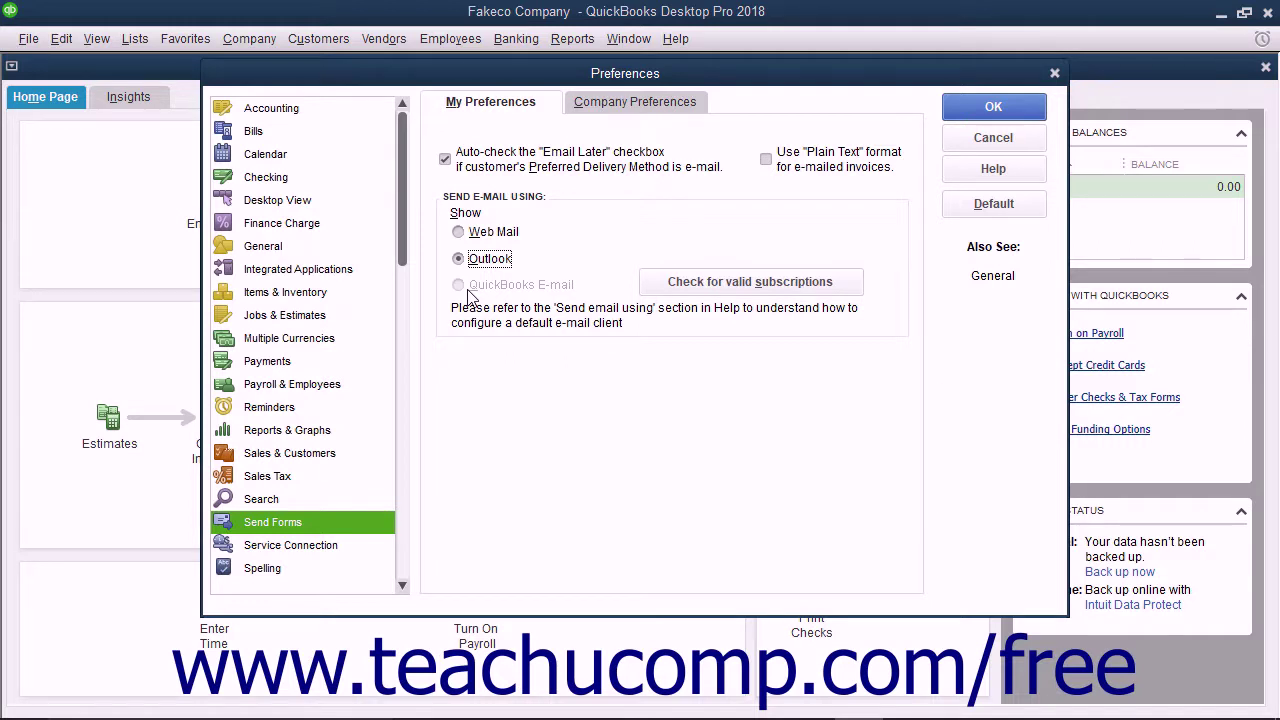
left_click(478, 232)
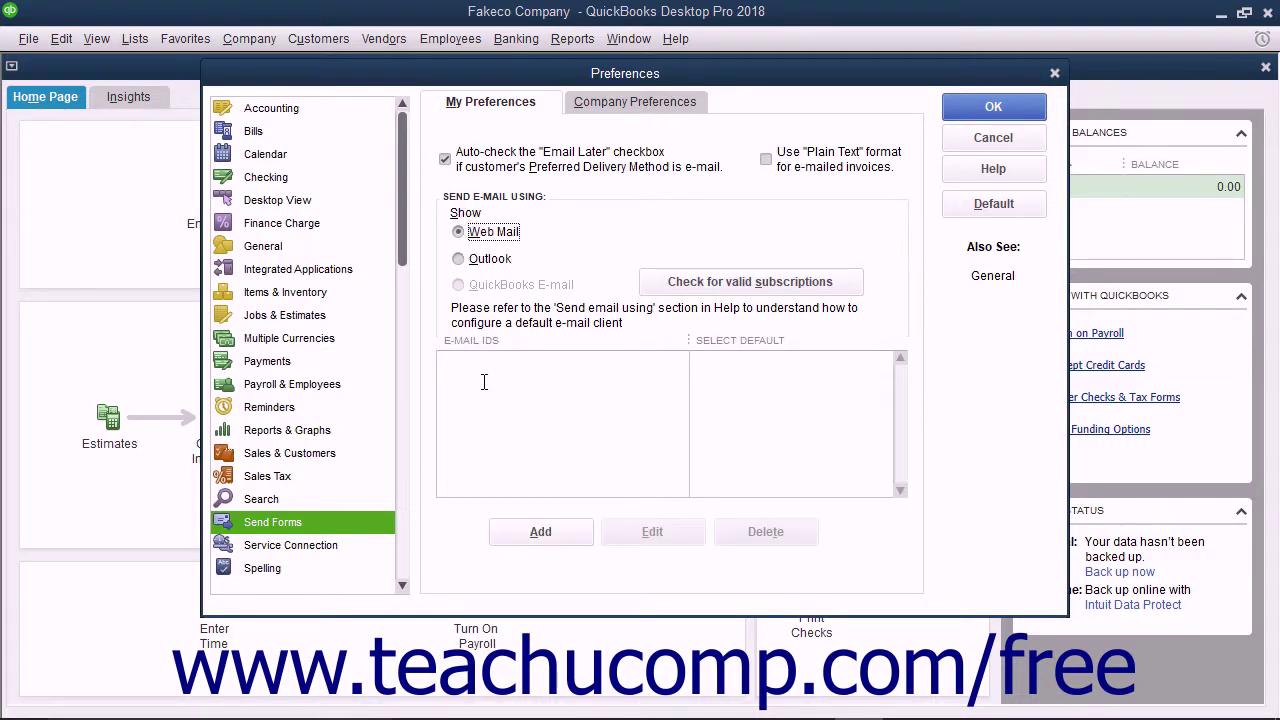
left_click(460, 262)
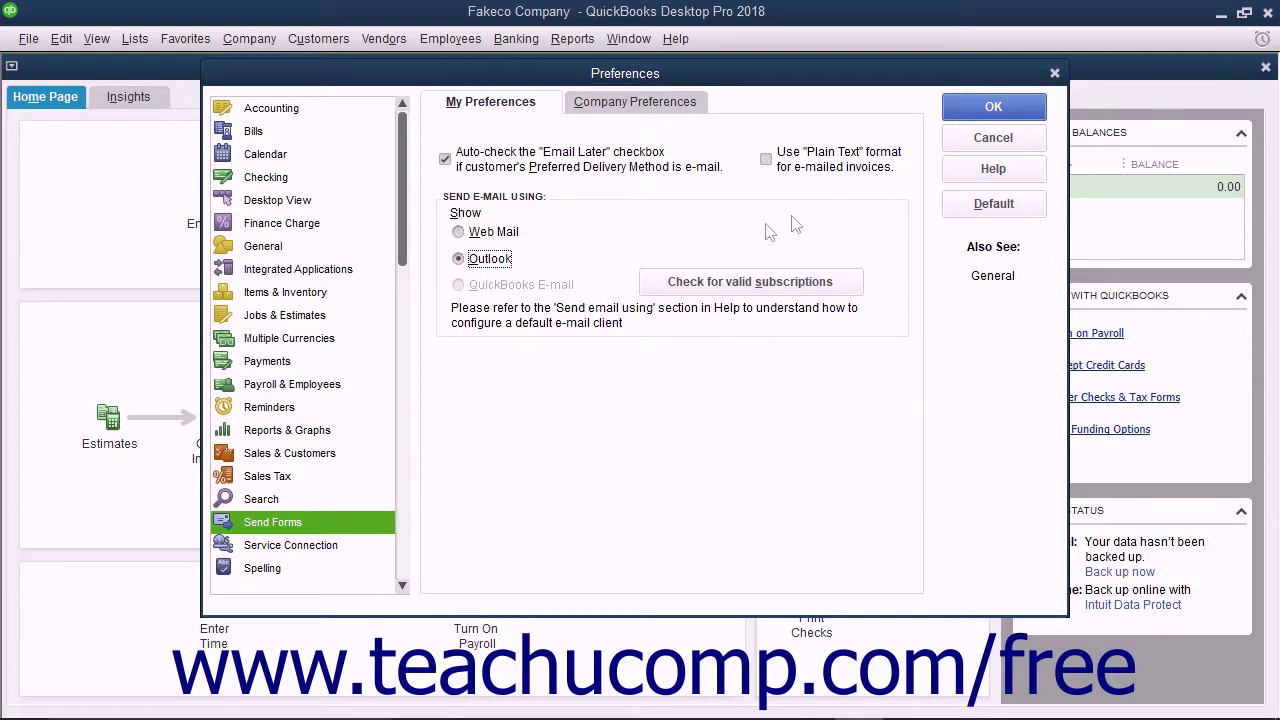
left_click(955, 113)
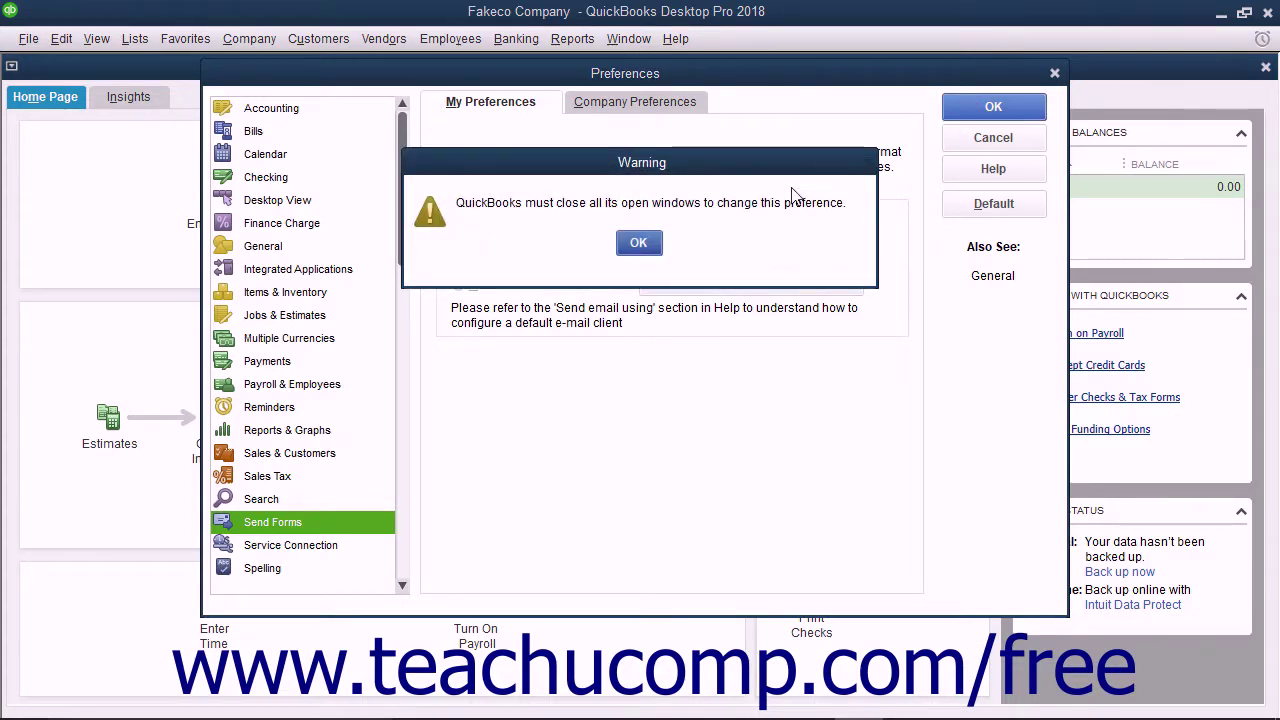
left_click(639, 244)
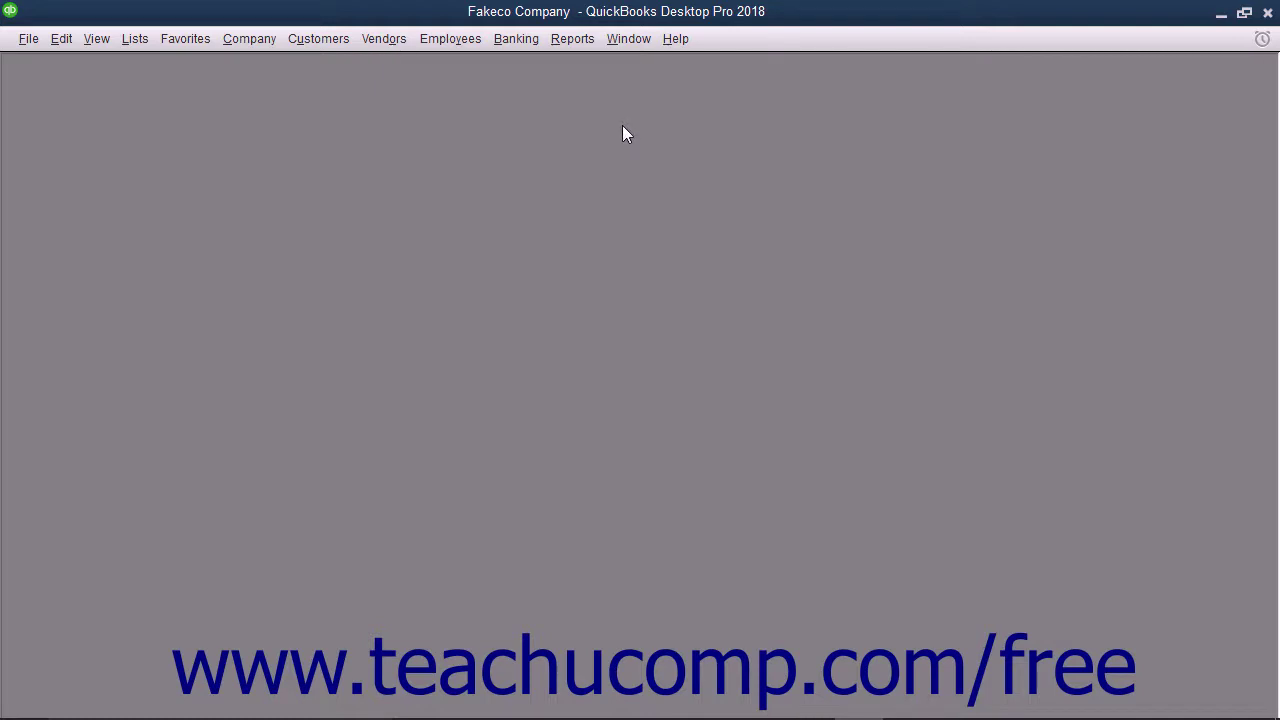
- Start a new report schedule from Scheduled Reports > Schedule Setup and pass the instructions
left_click(574, 39)
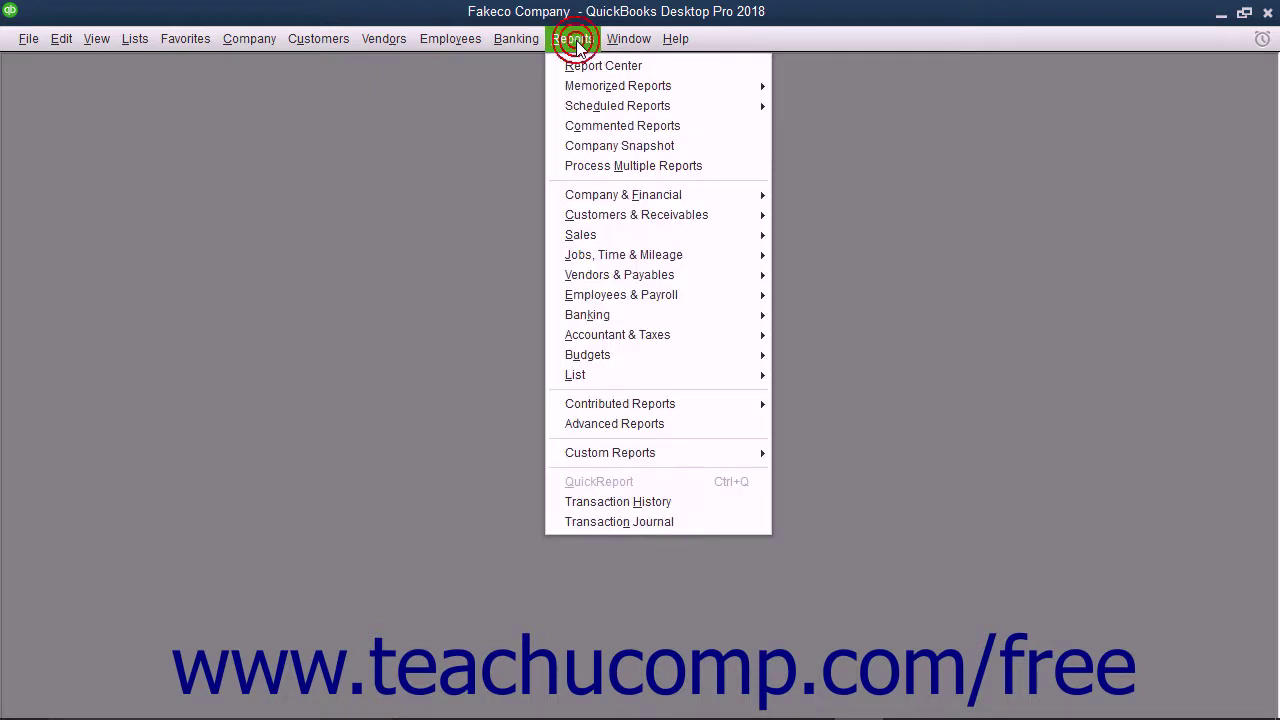
mouse_move(612, 106)
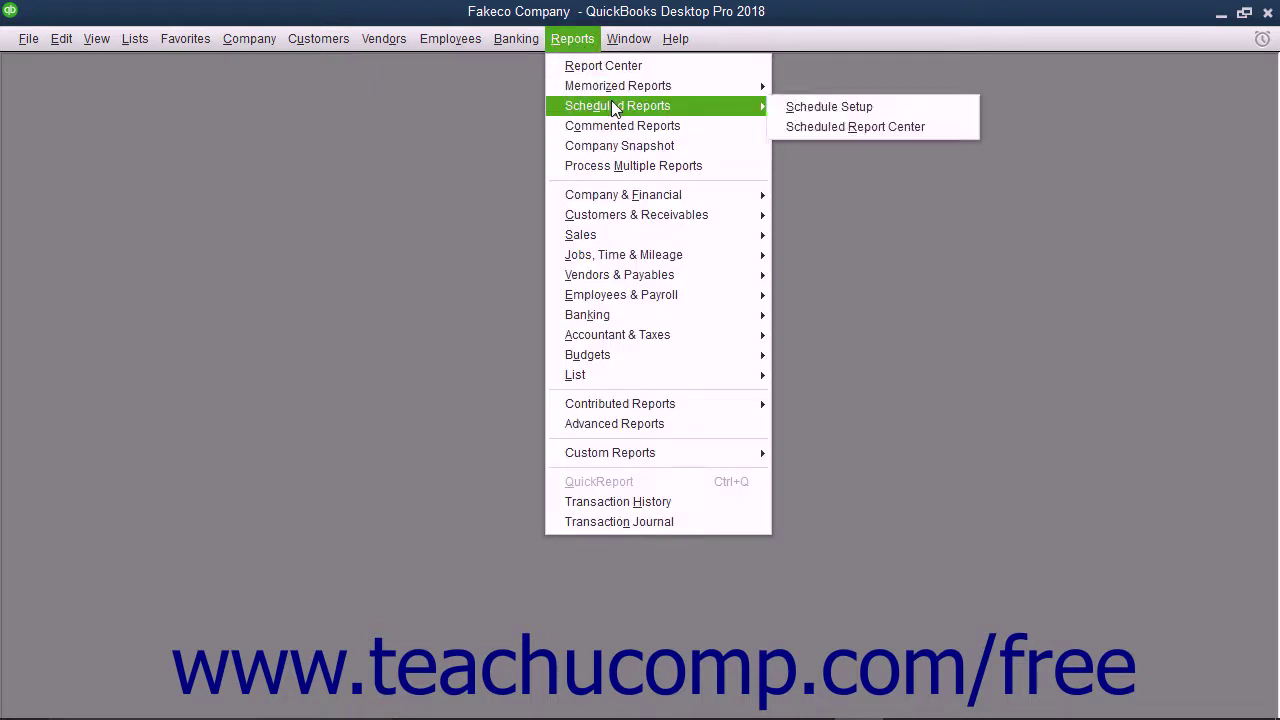
left_click(783, 106)
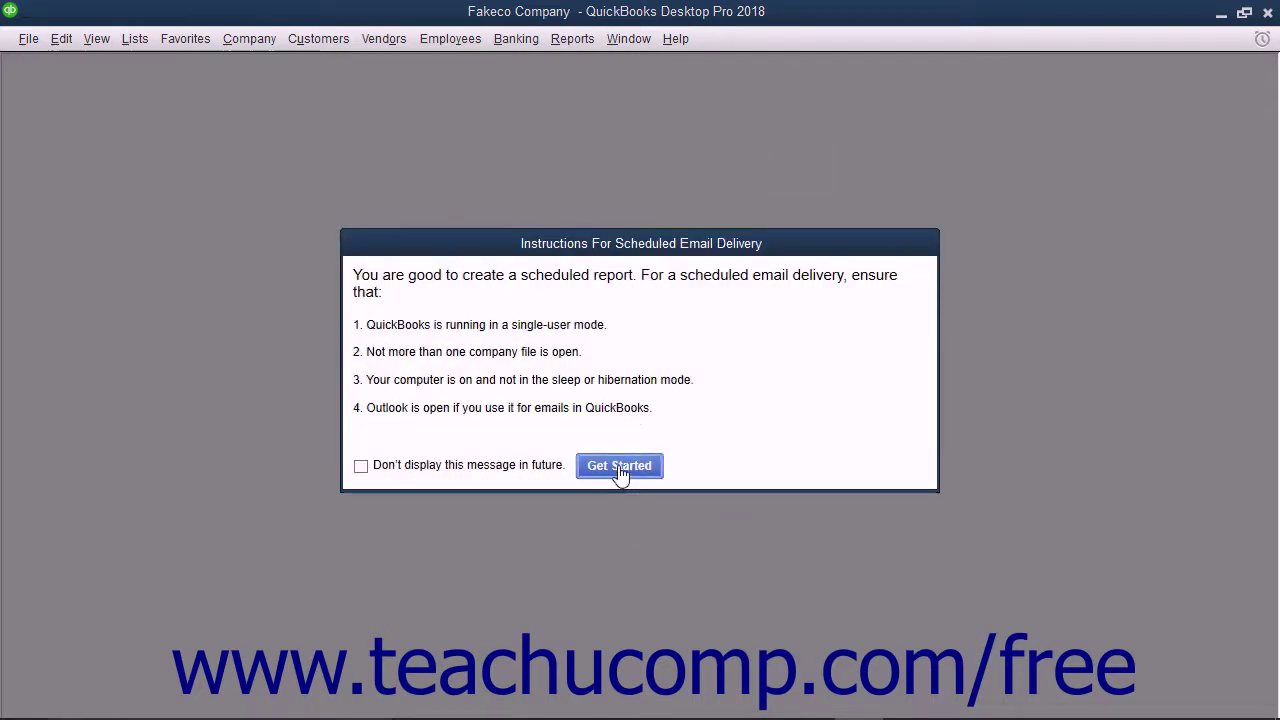
left_click(619, 465)
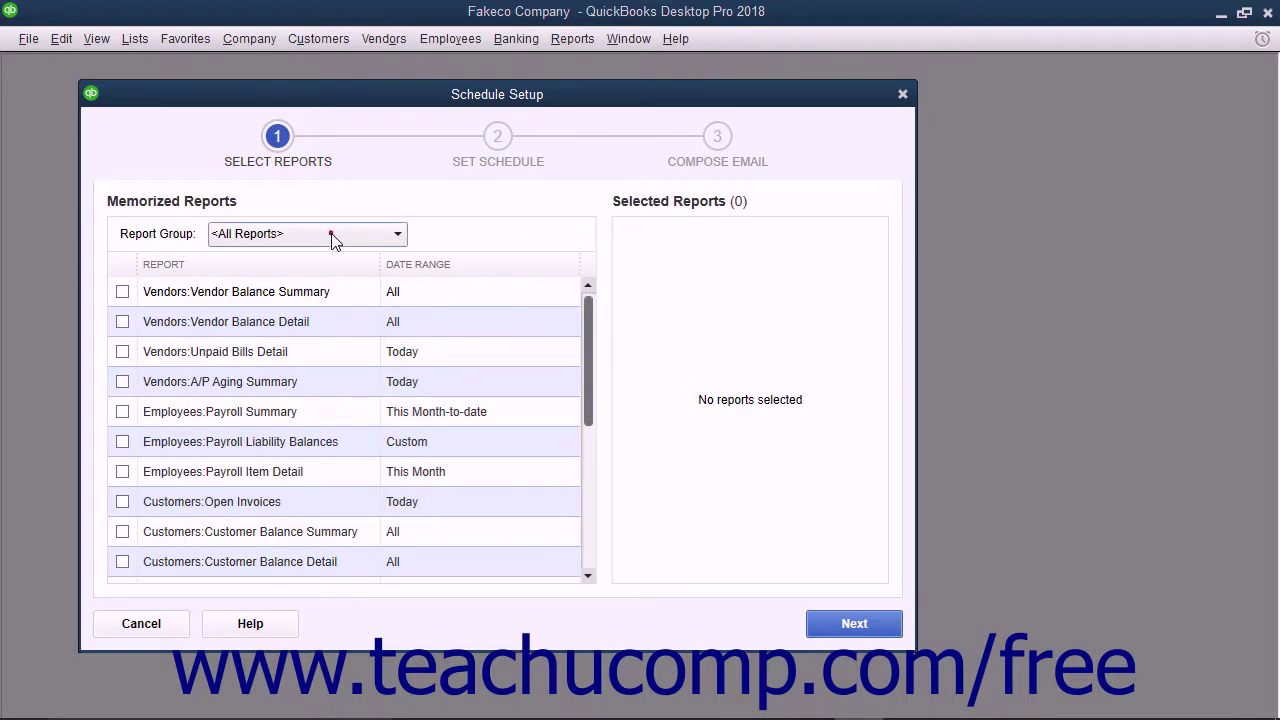
- Filter to the Accountant report group, select Profit & Loss and Balance Sheet, and continue
left_click(333, 236)
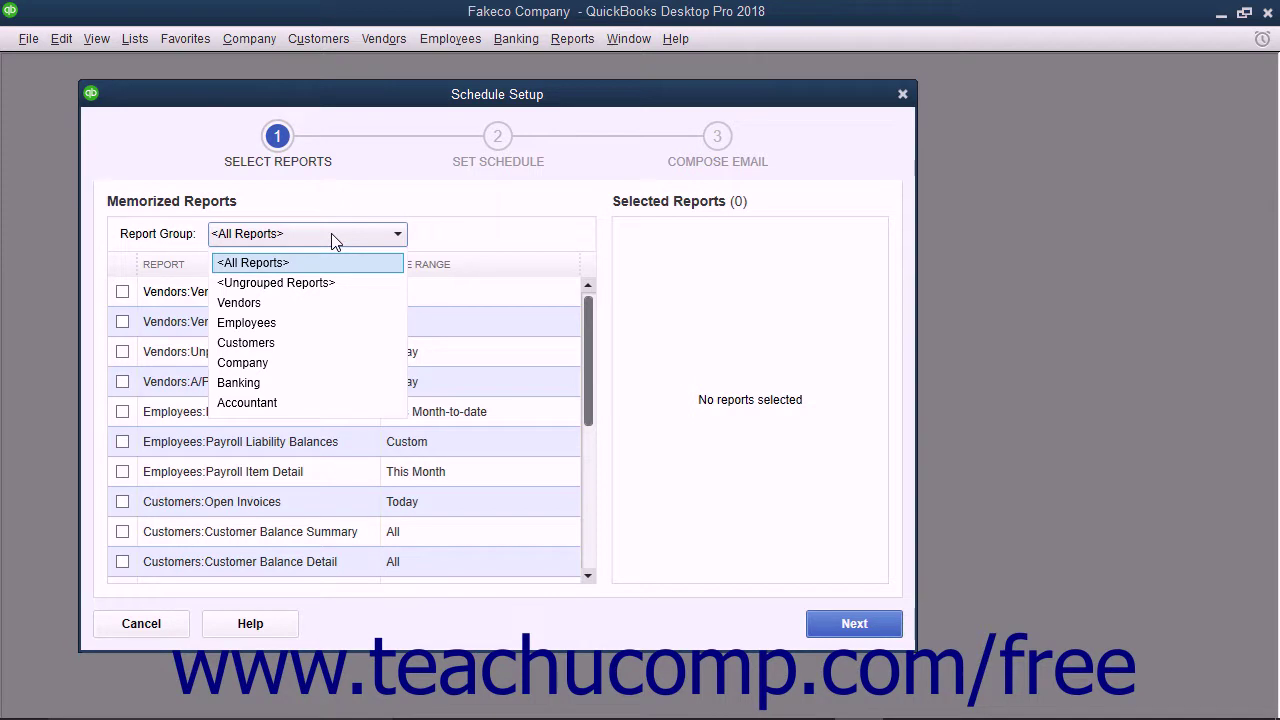
left_click(267, 404)
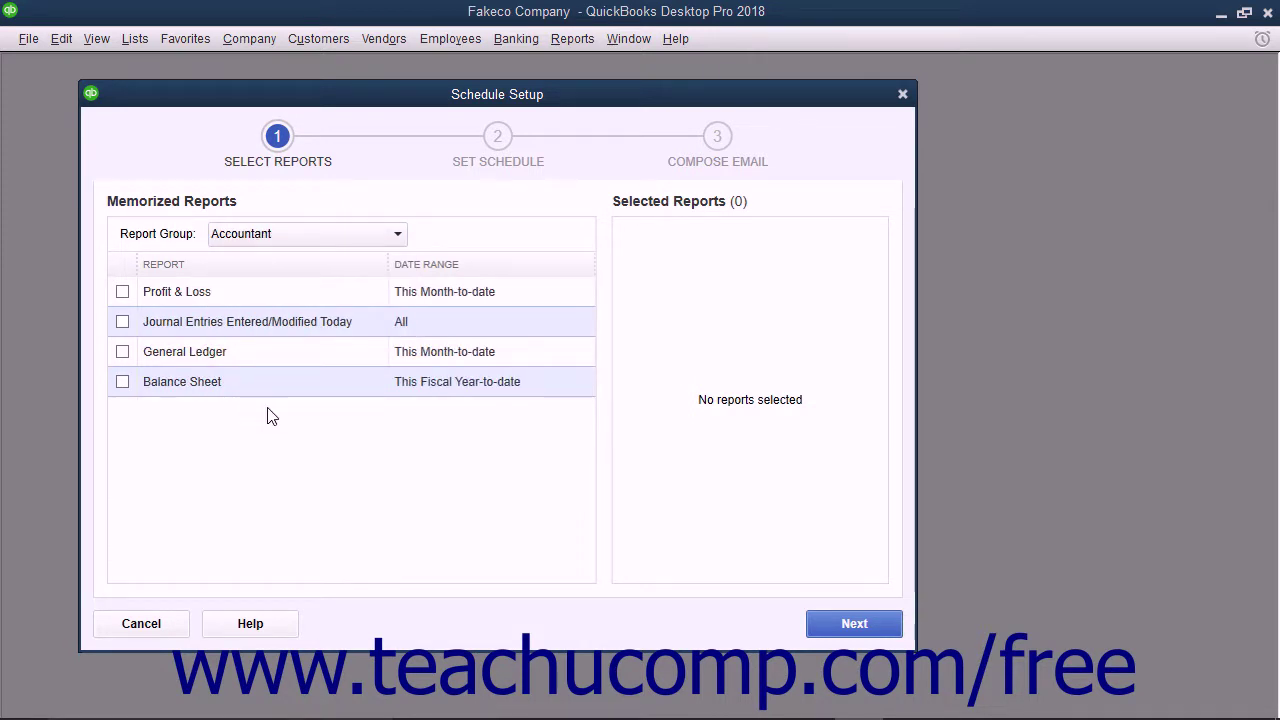
left_click(122, 292)
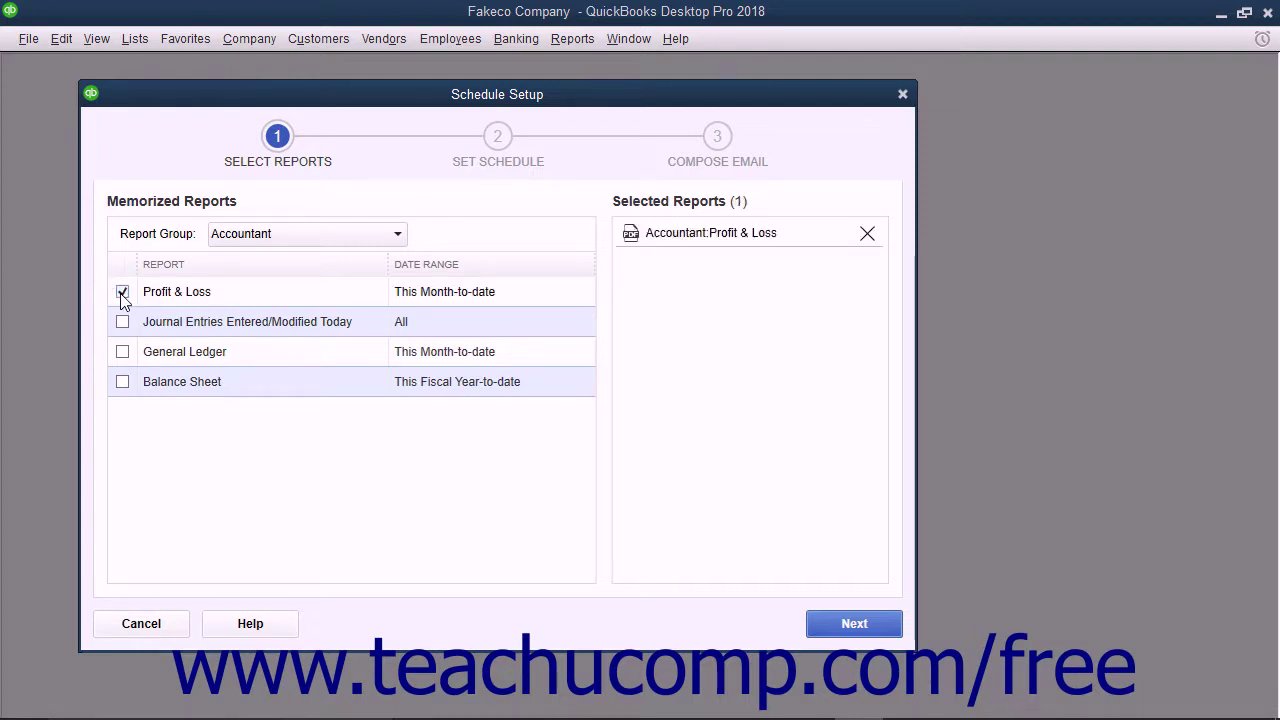
left_click(122, 382)
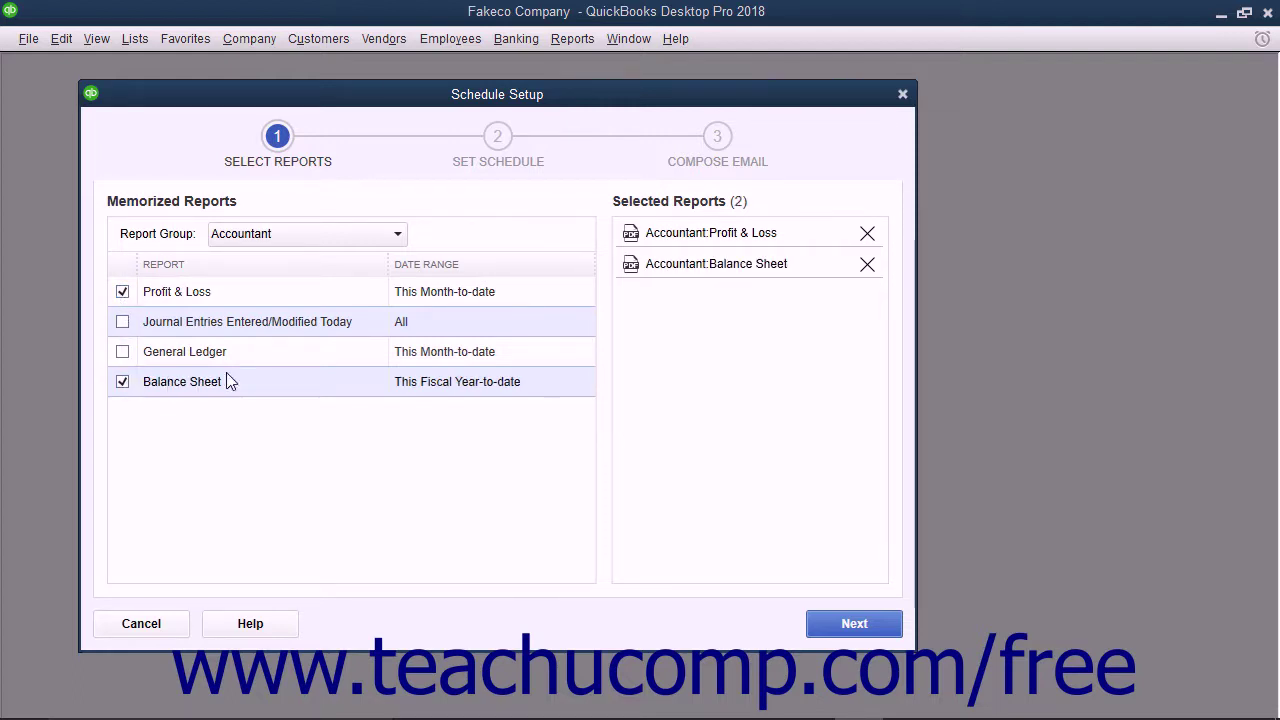
left_click(865, 624)
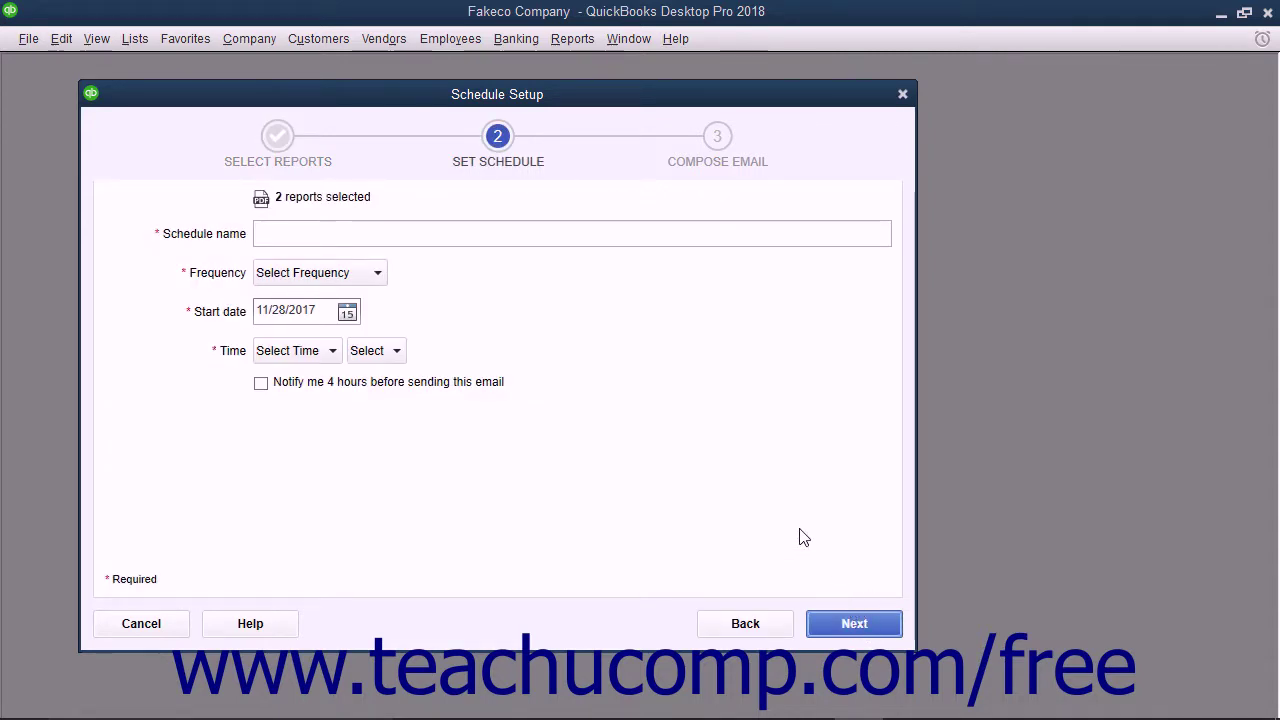
- Name the schedule 'Monthly Accountant Reports', run it Monthly, starting 11/30/2017
left_click(326, 234)
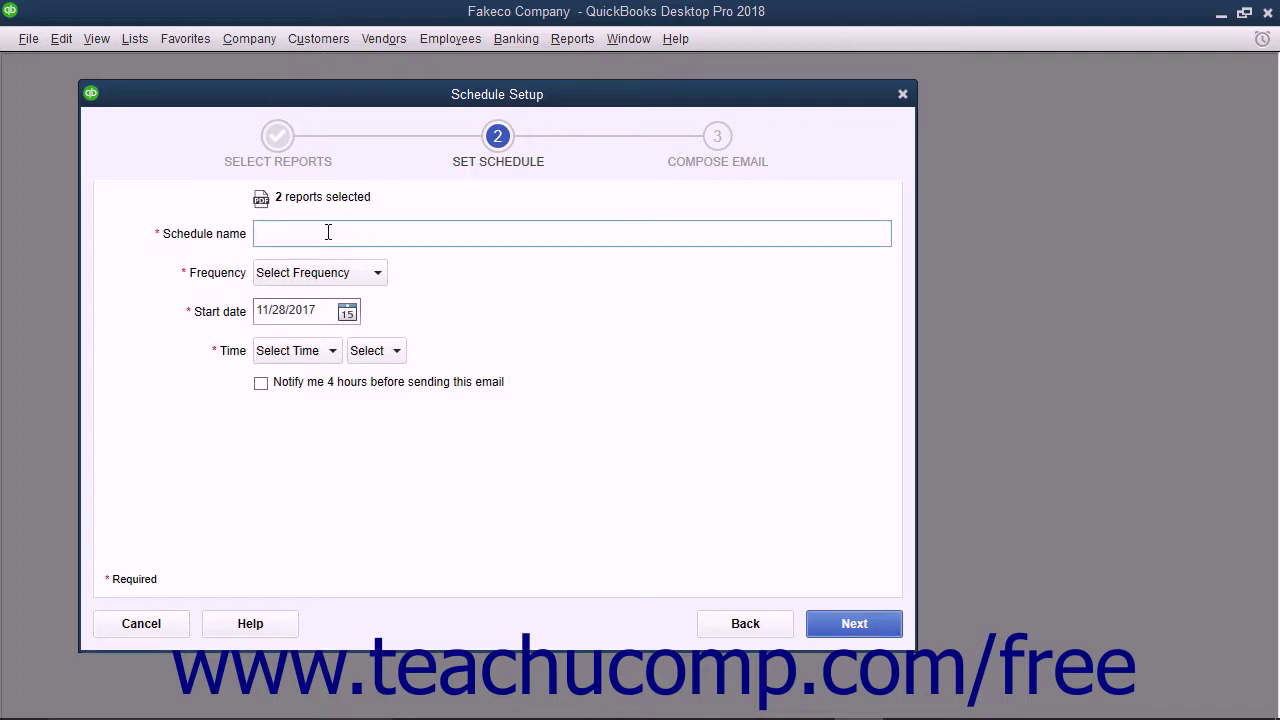
type("Monthly Accountant Reports")
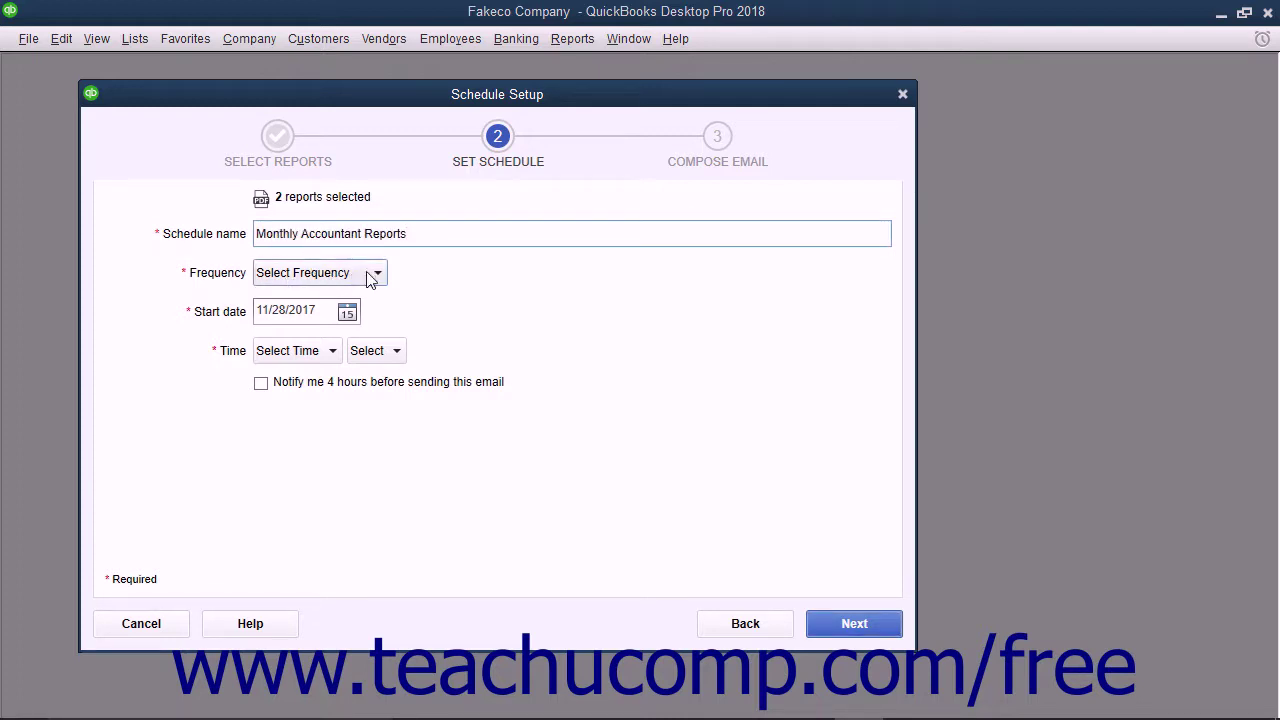
left_click(370, 276)
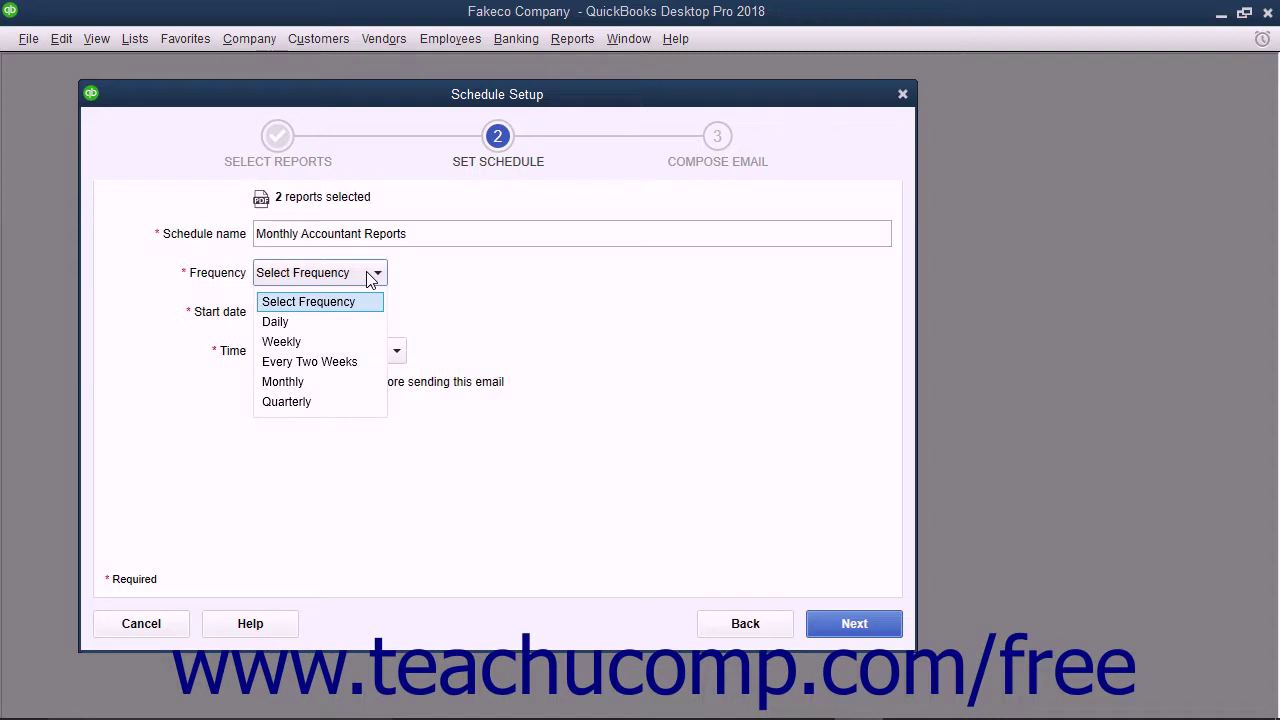
left_click(316, 381)
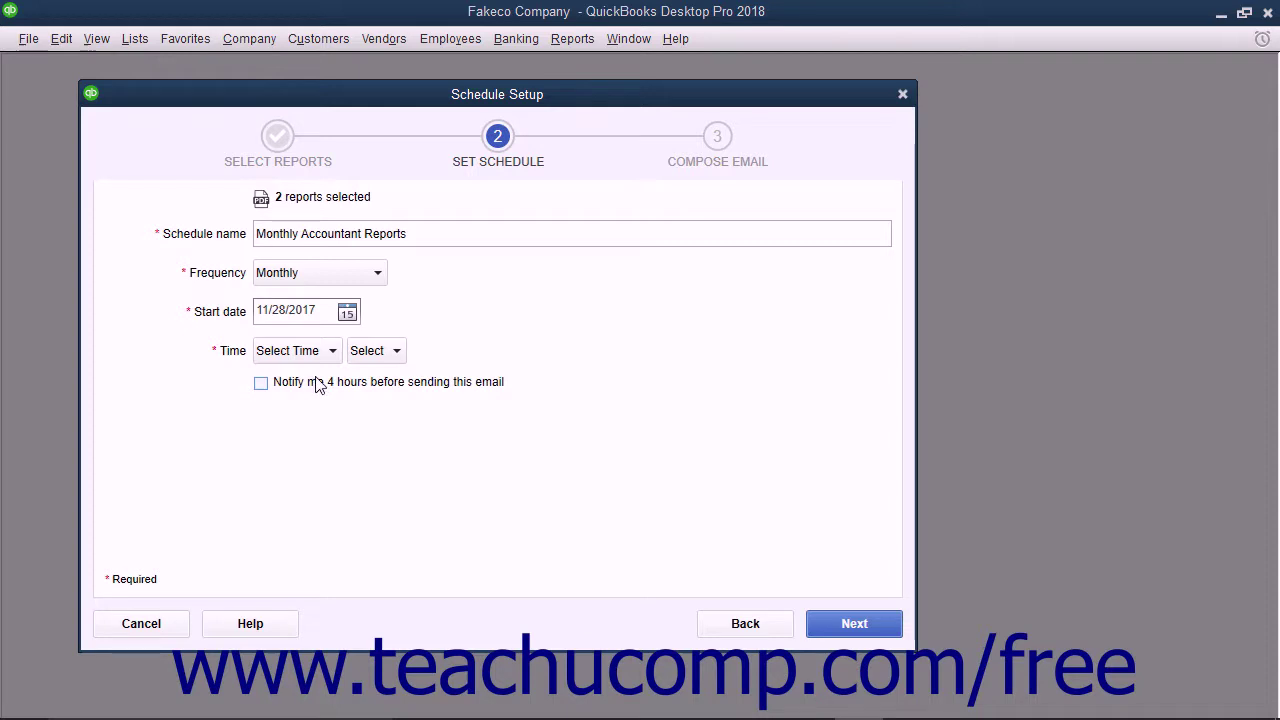
left_click(347, 312)
left_click(451, 485)
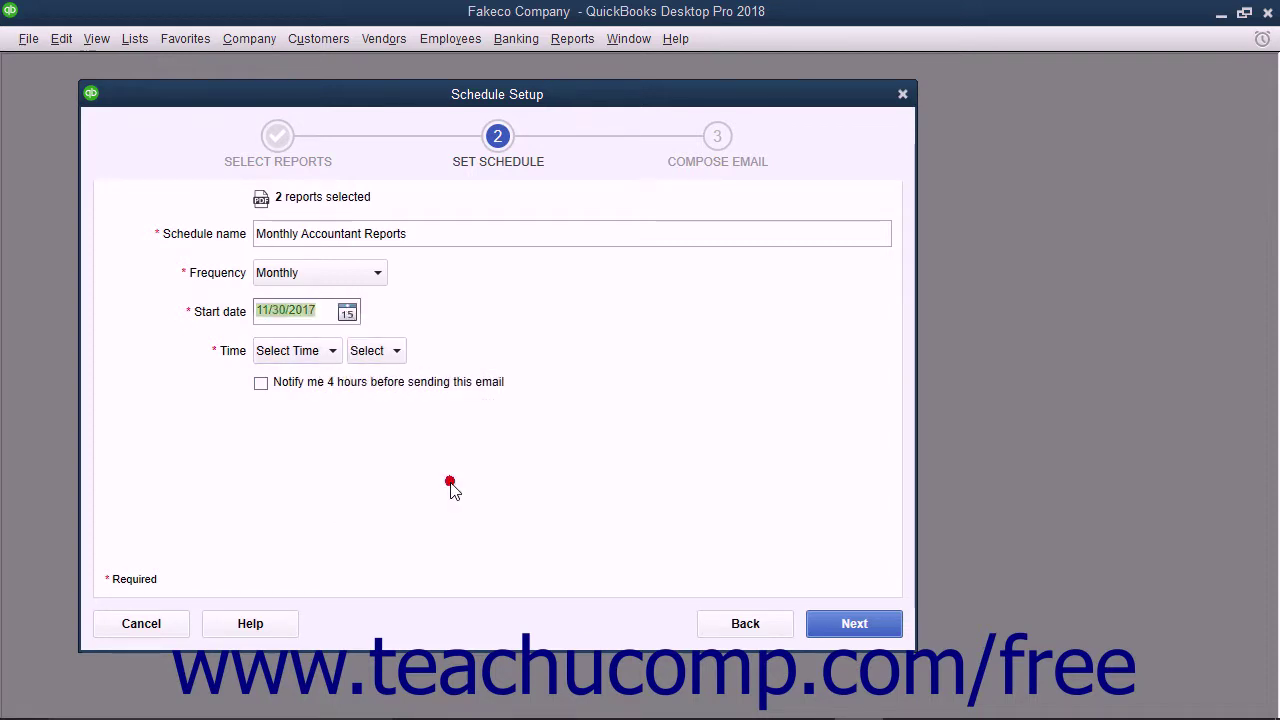
- Set the send time to 5:00 PM and continue to Compose Email
left_click(332, 351)
scroll(306, 418, "down", 1)
left_click(304, 418)
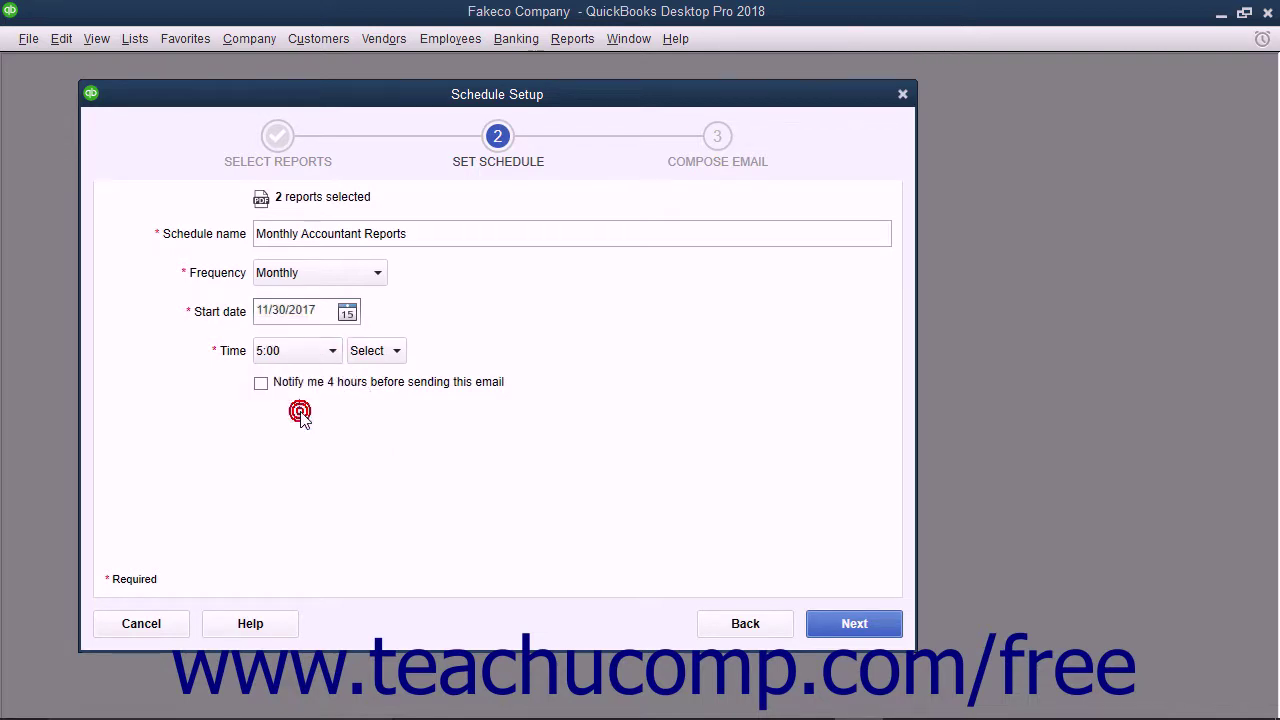
left_click(396, 351)
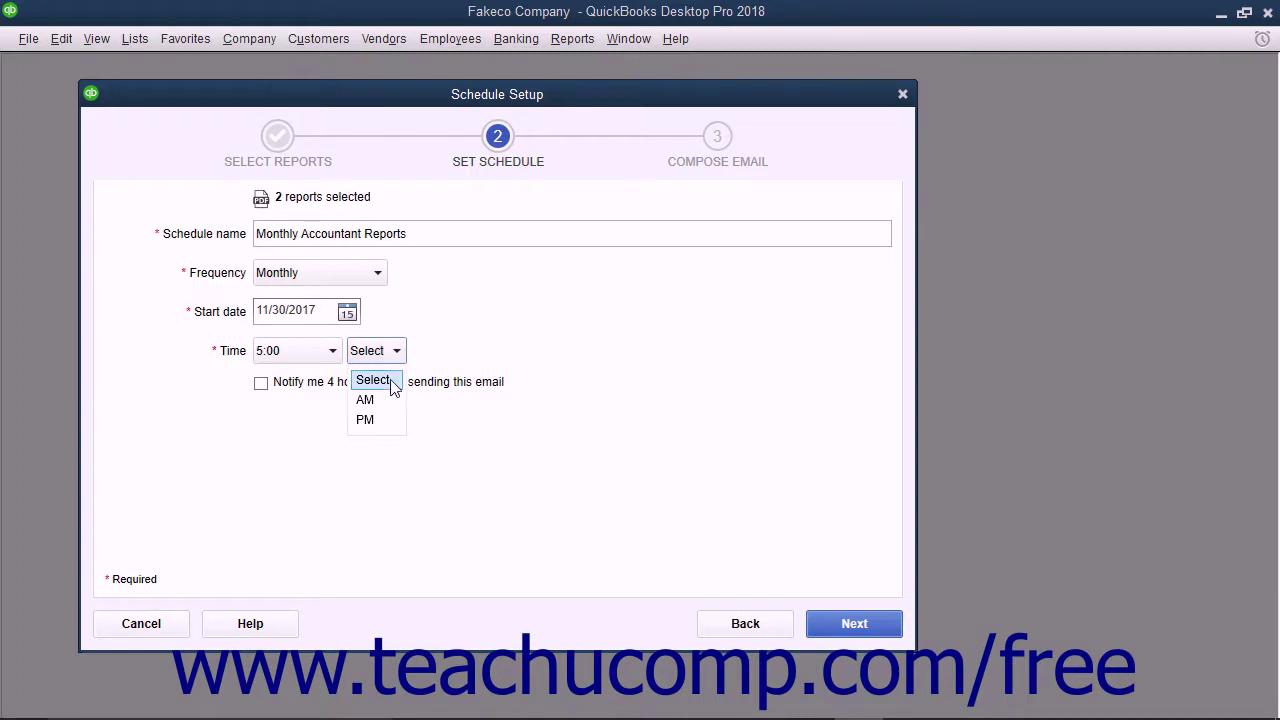
left_click(378, 420)
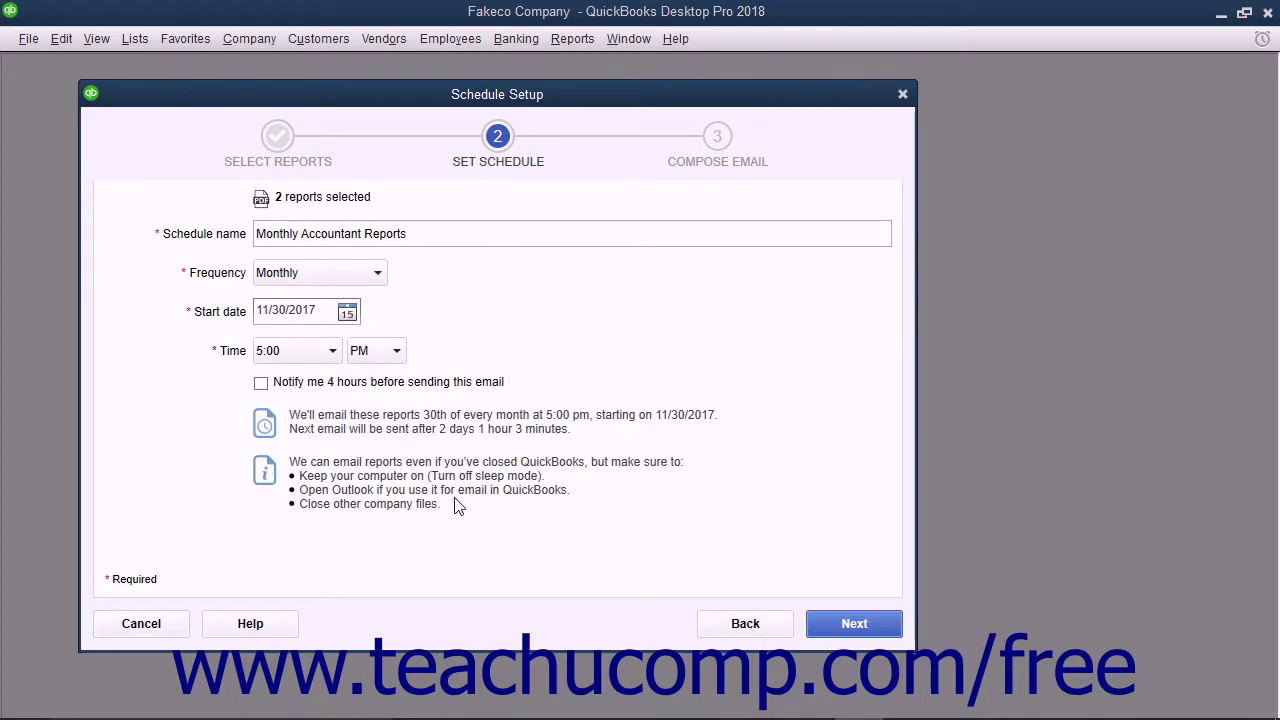
left_click(848, 627)
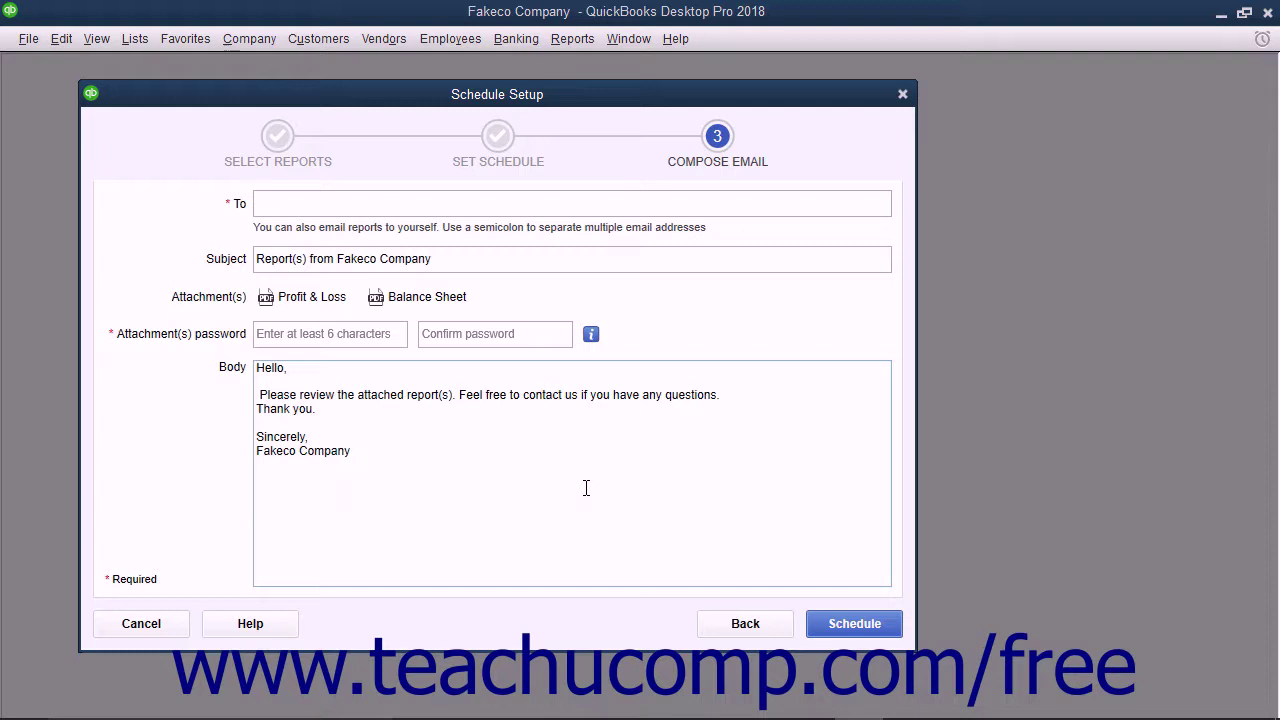
- Enter the recipient's e-mail address in the To field
left_click(312, 204)
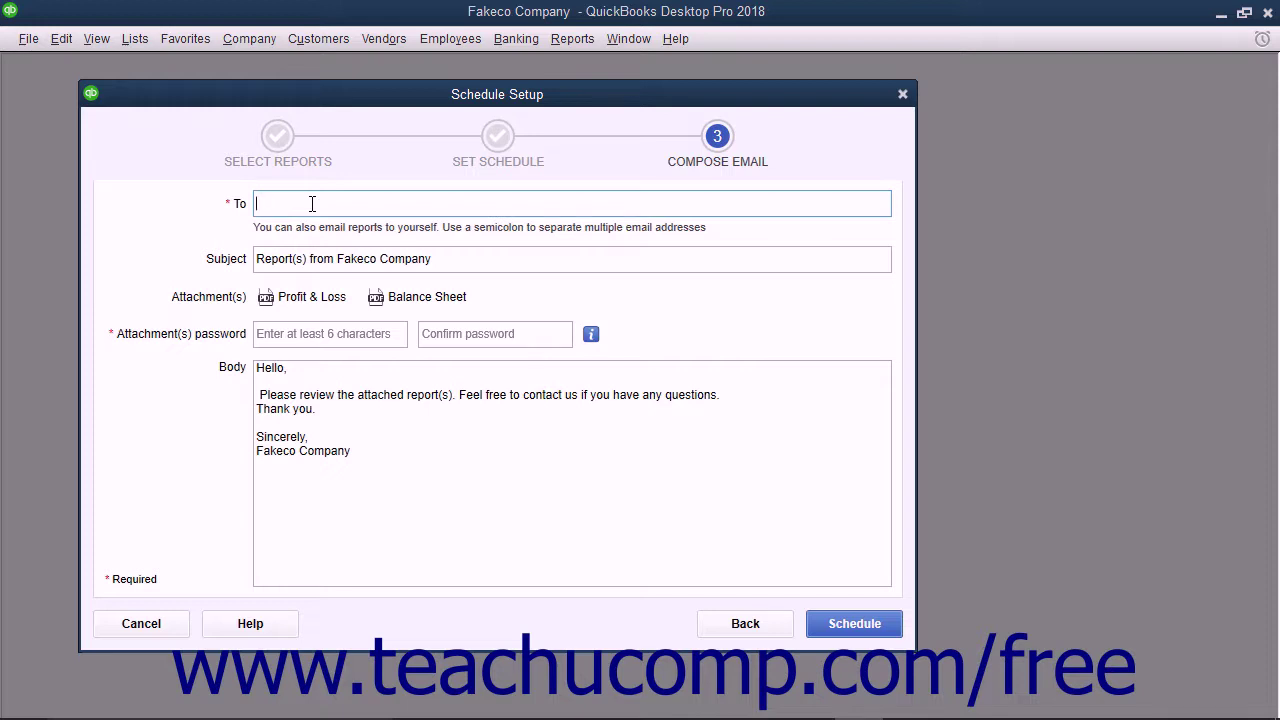
left_click(448, 262)
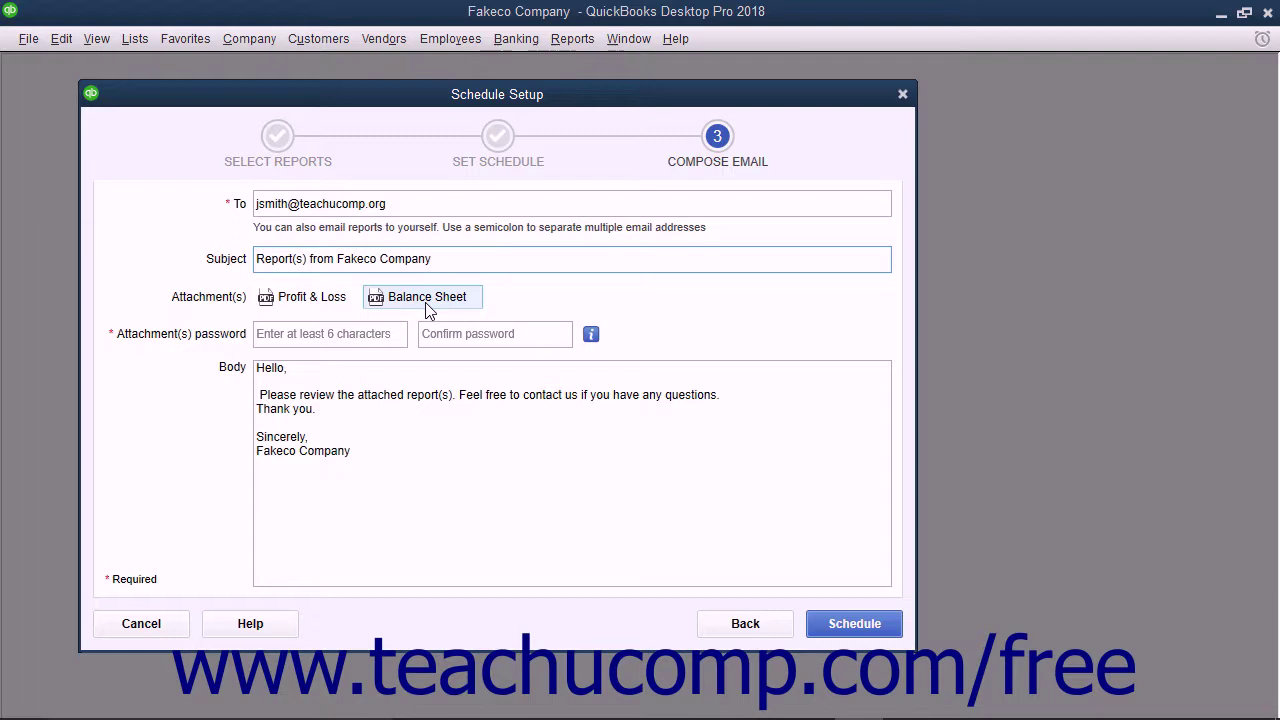
- Enter and confirm the attachment password, then save the schedule
left_click(355, 334)
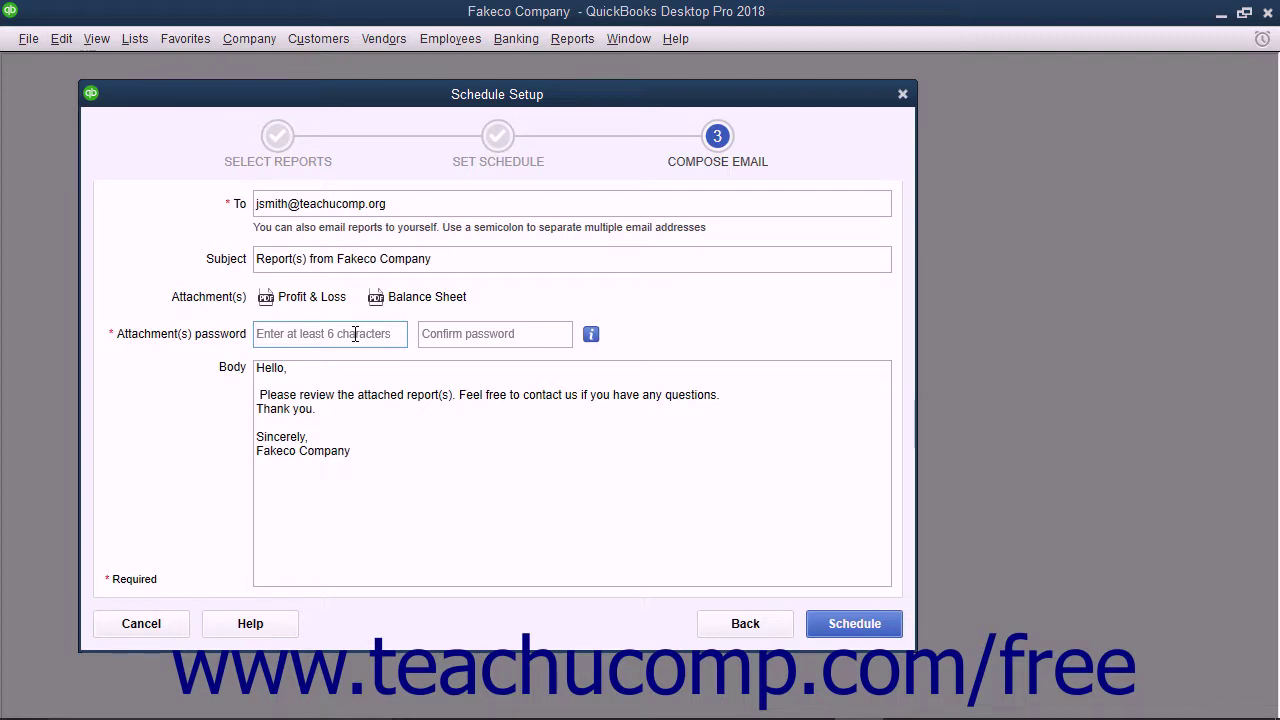
type("*********")
key("Tab")
type("*********")
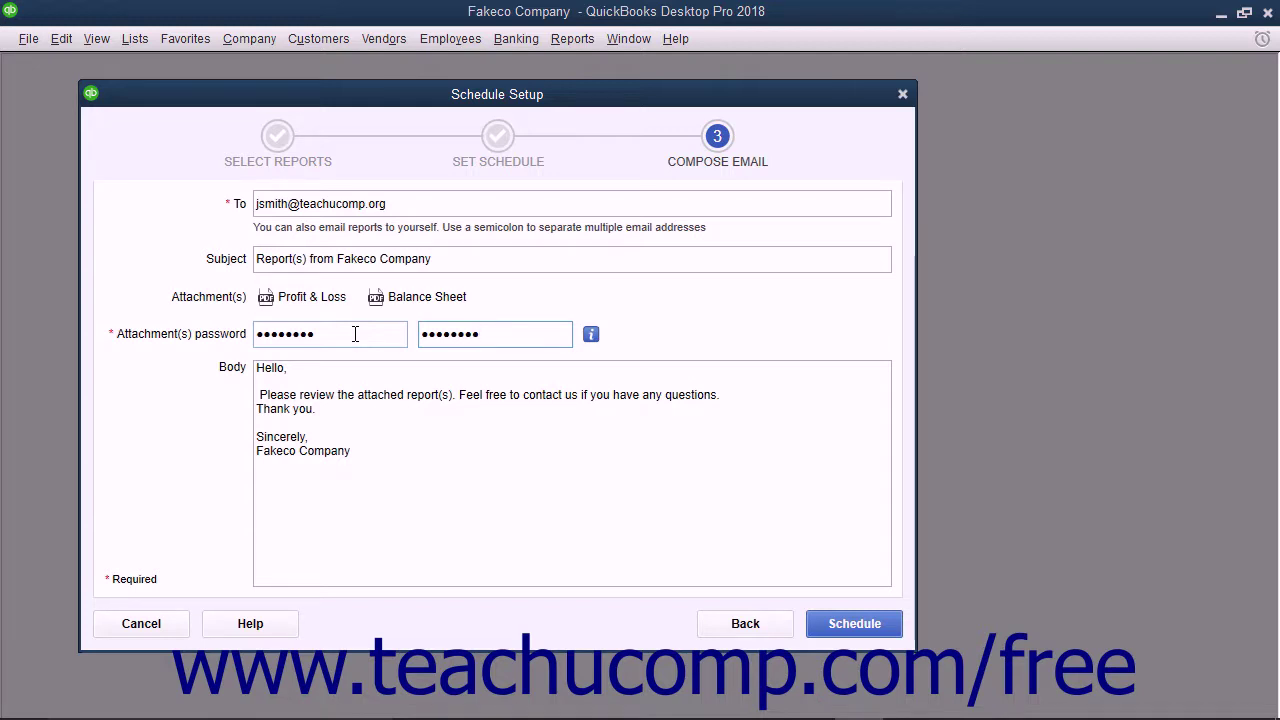
left_click(300, 378)
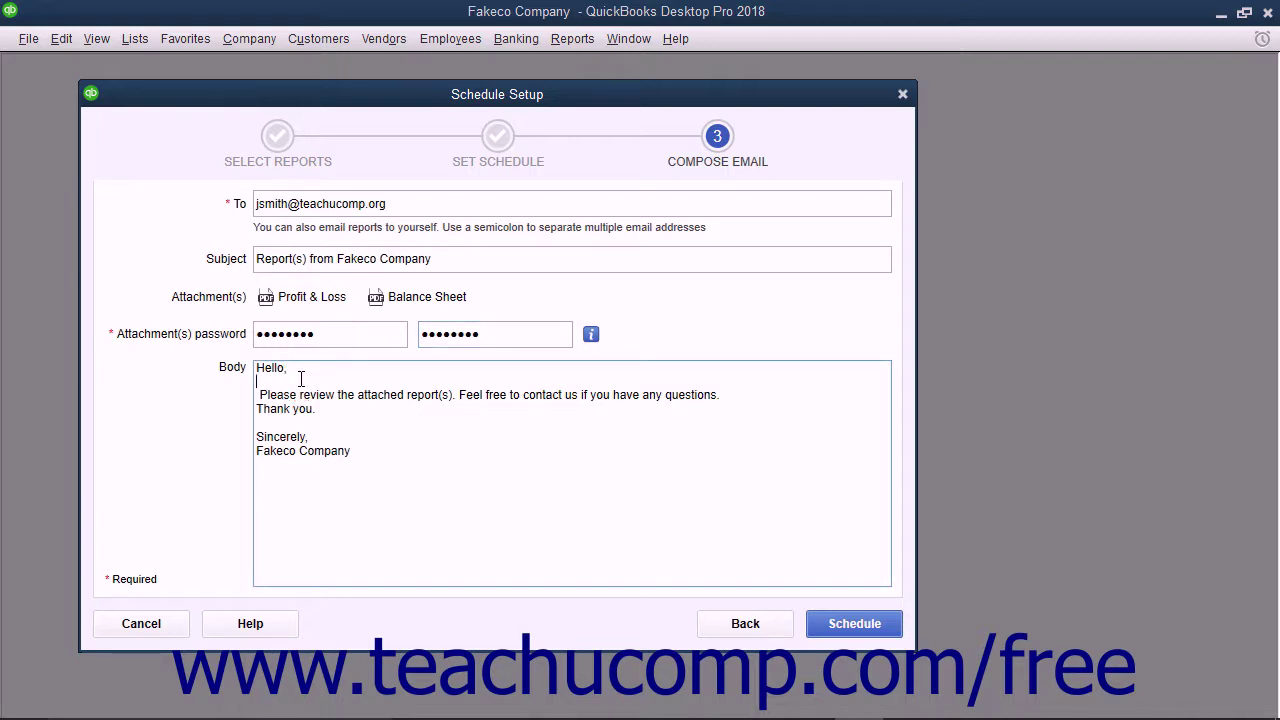
left_click(838, 624)
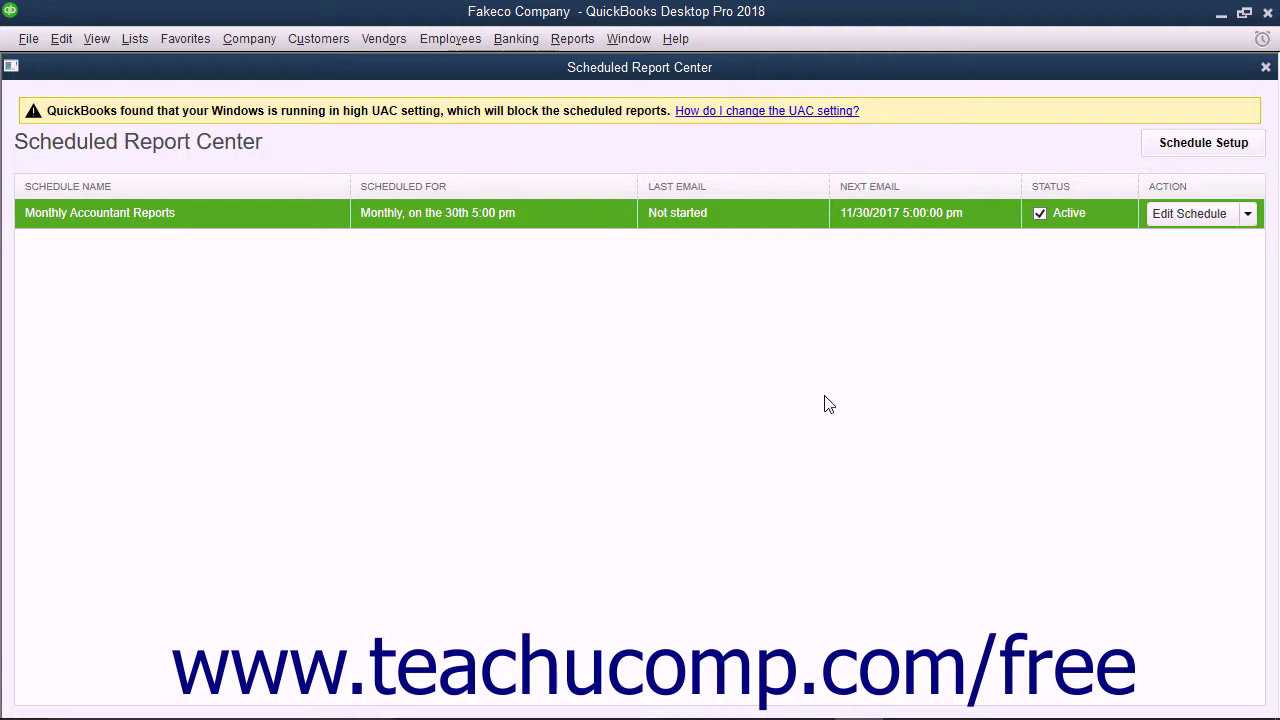
left_click(288, 150)
left_click(1265, 68)
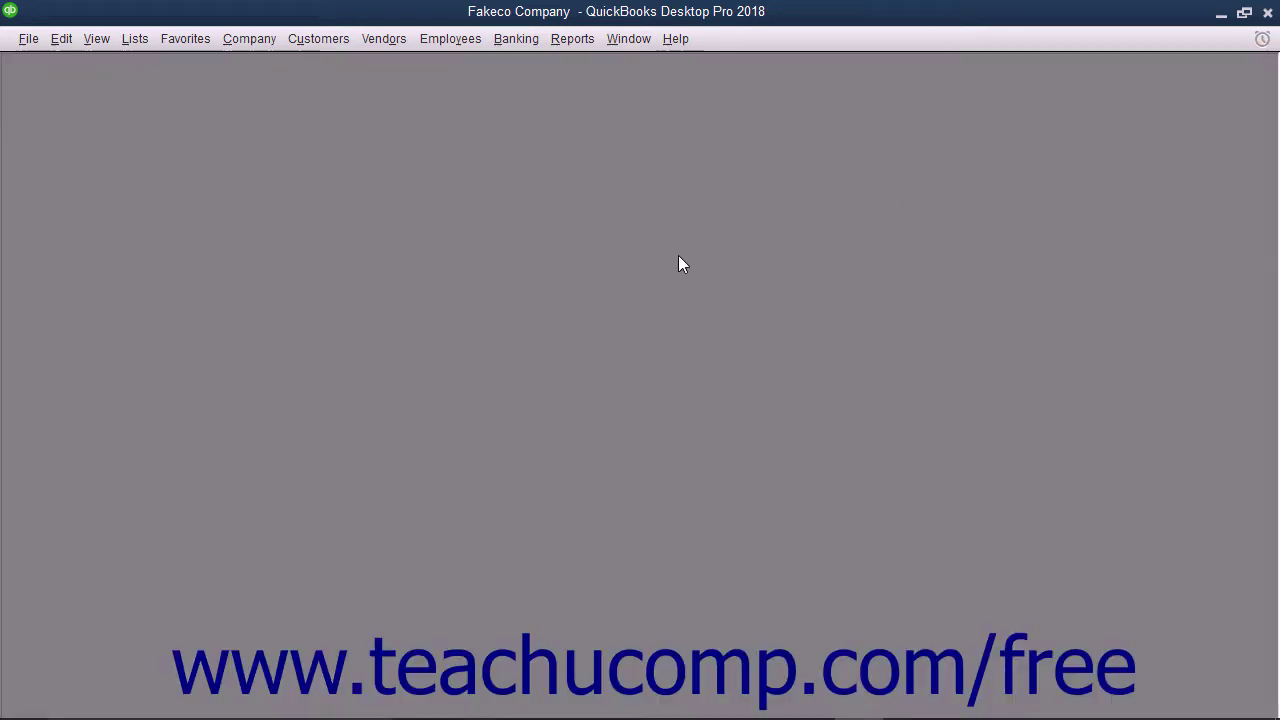
left_click(578, 40)
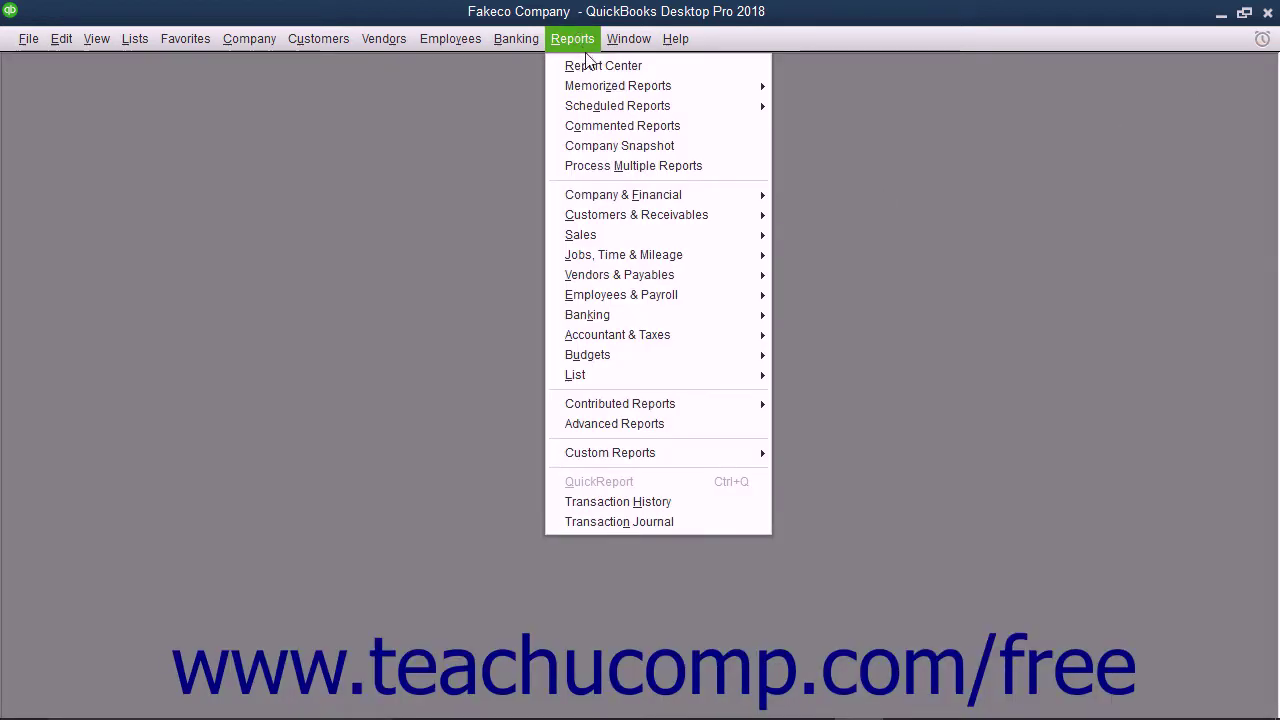
mouse_move(601, 106)
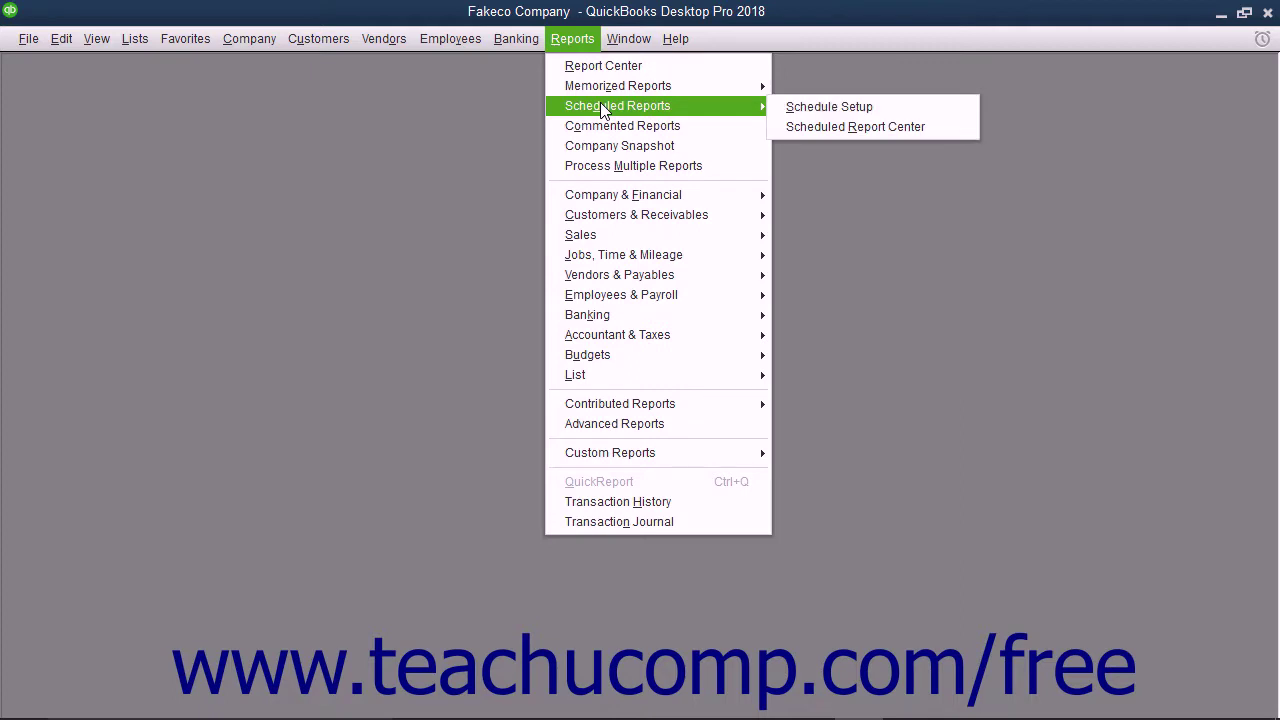
left_click(844, 127)
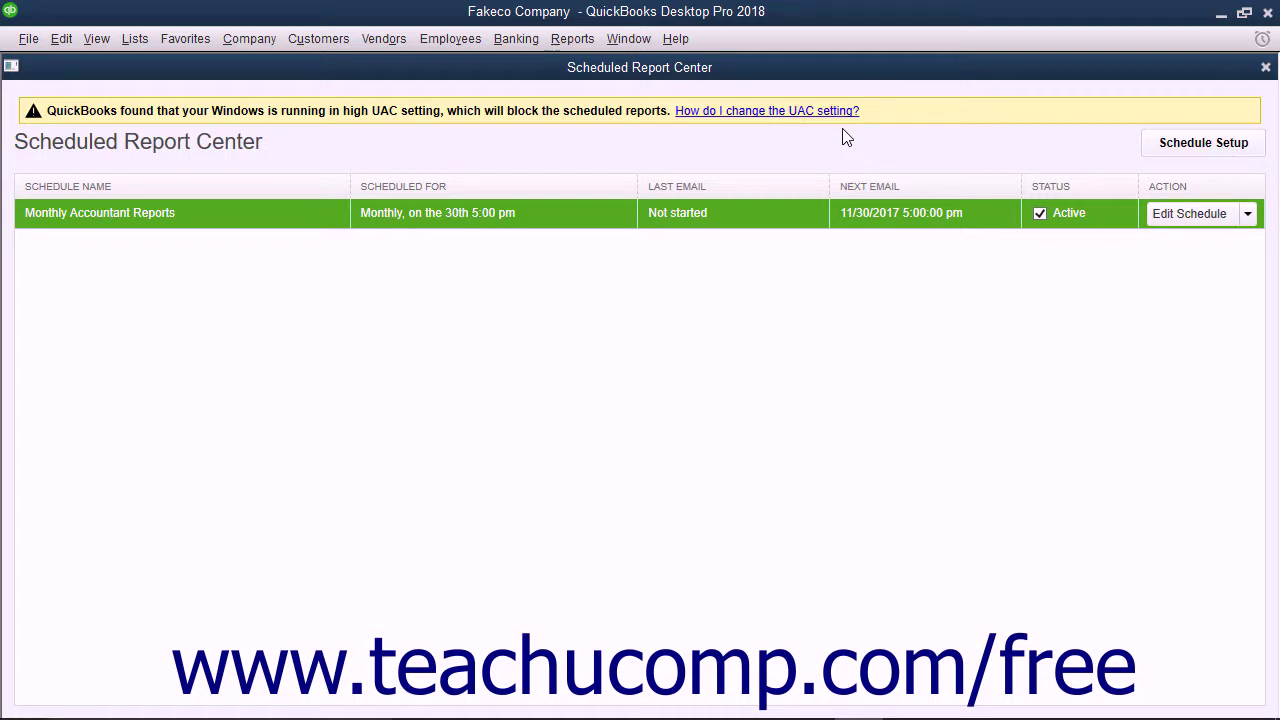
left_click(1178, 150)
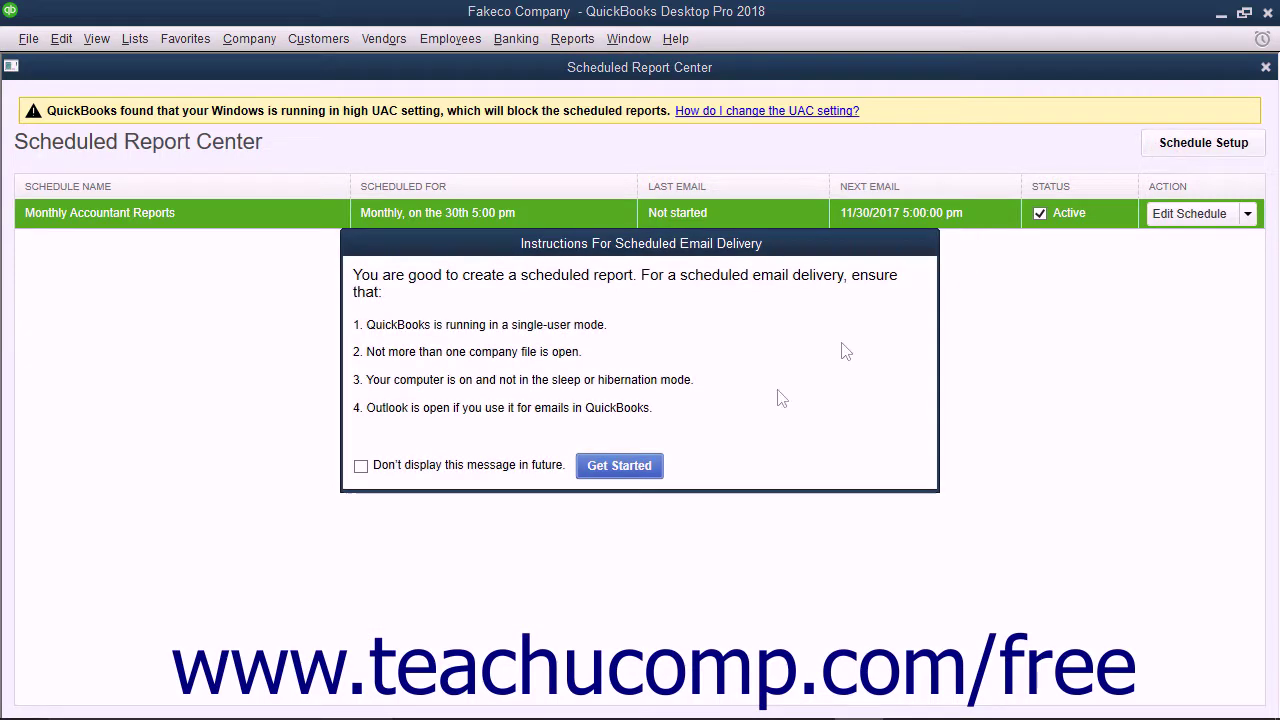
left_click(619, 466)
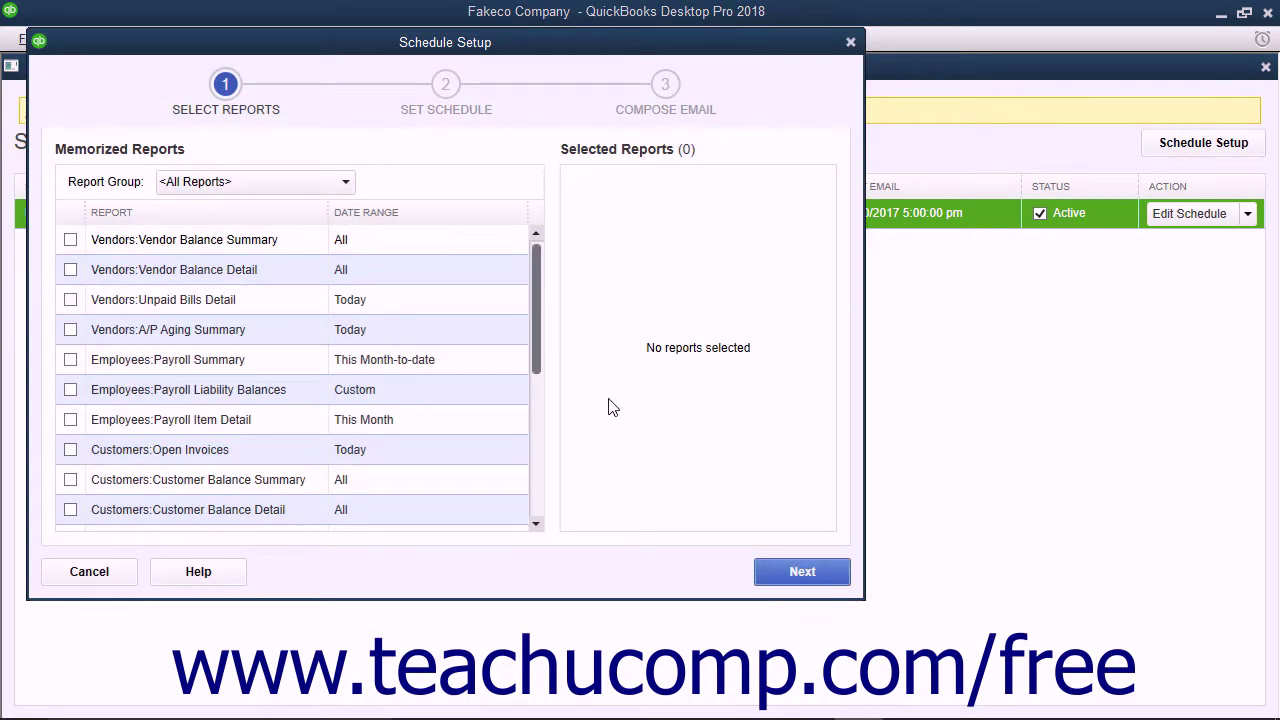
left_click(112, 569)
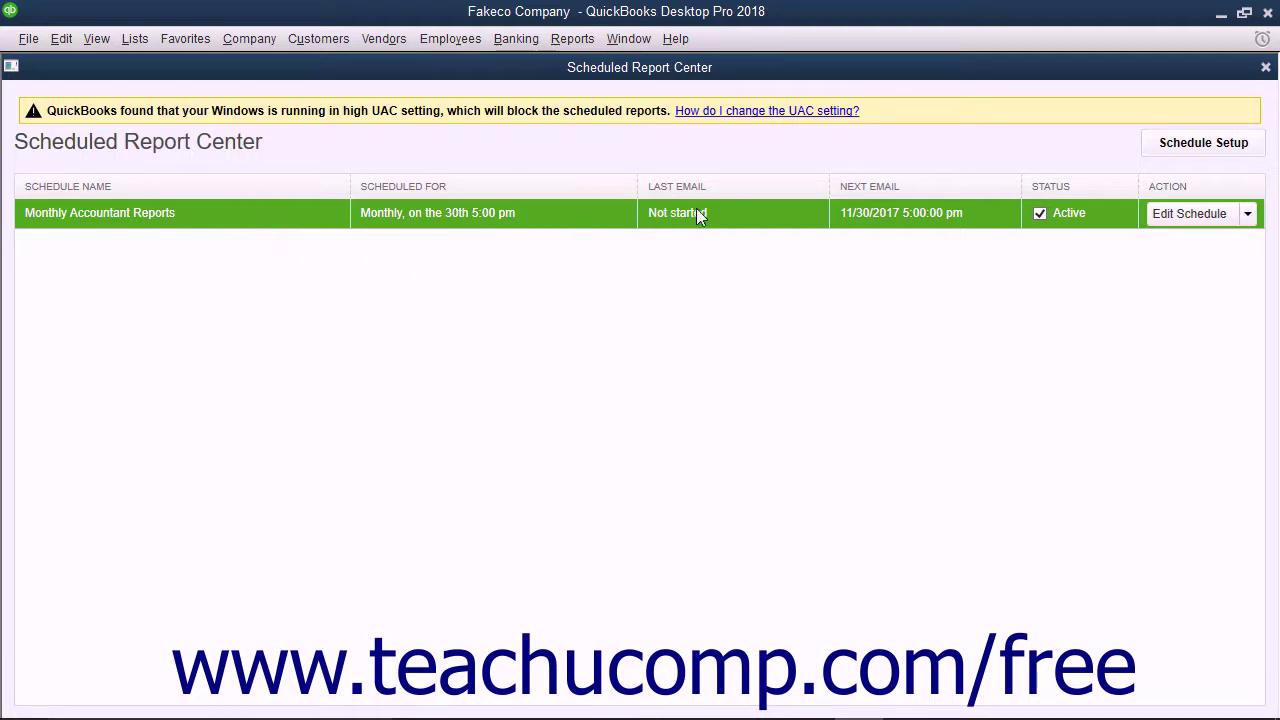
left_click(1174, 222)
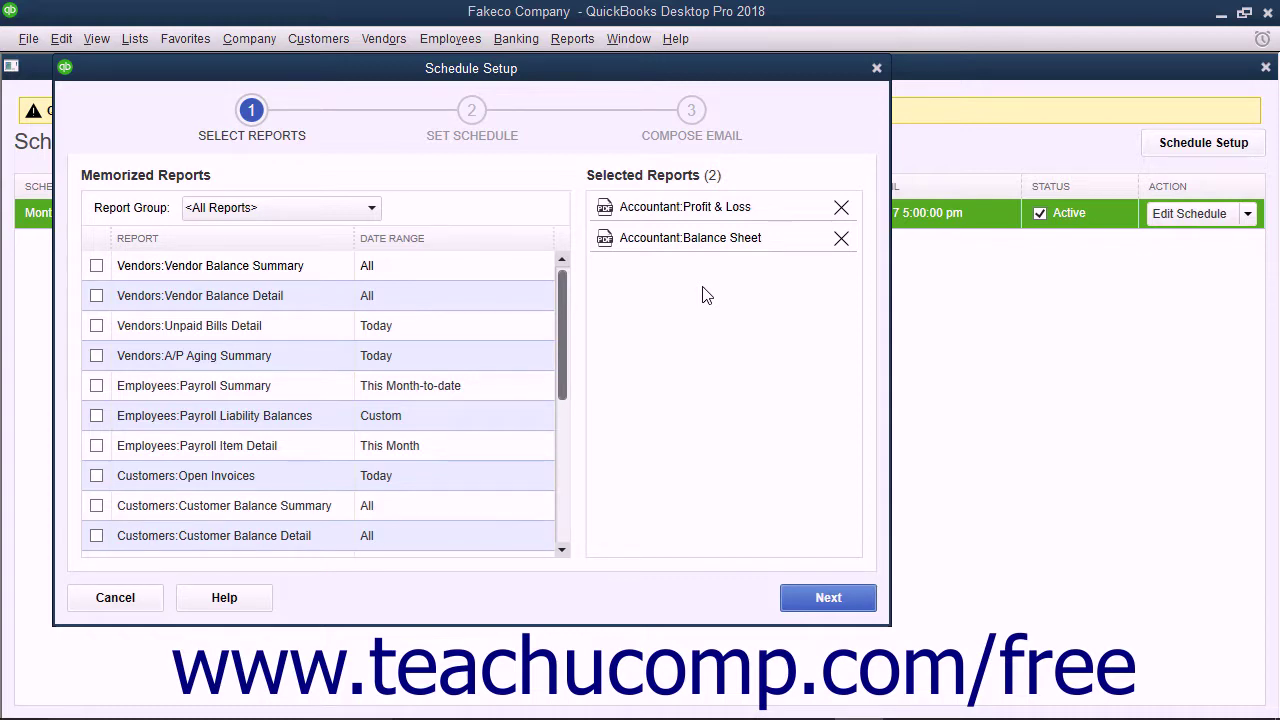
left_click(876, 68)
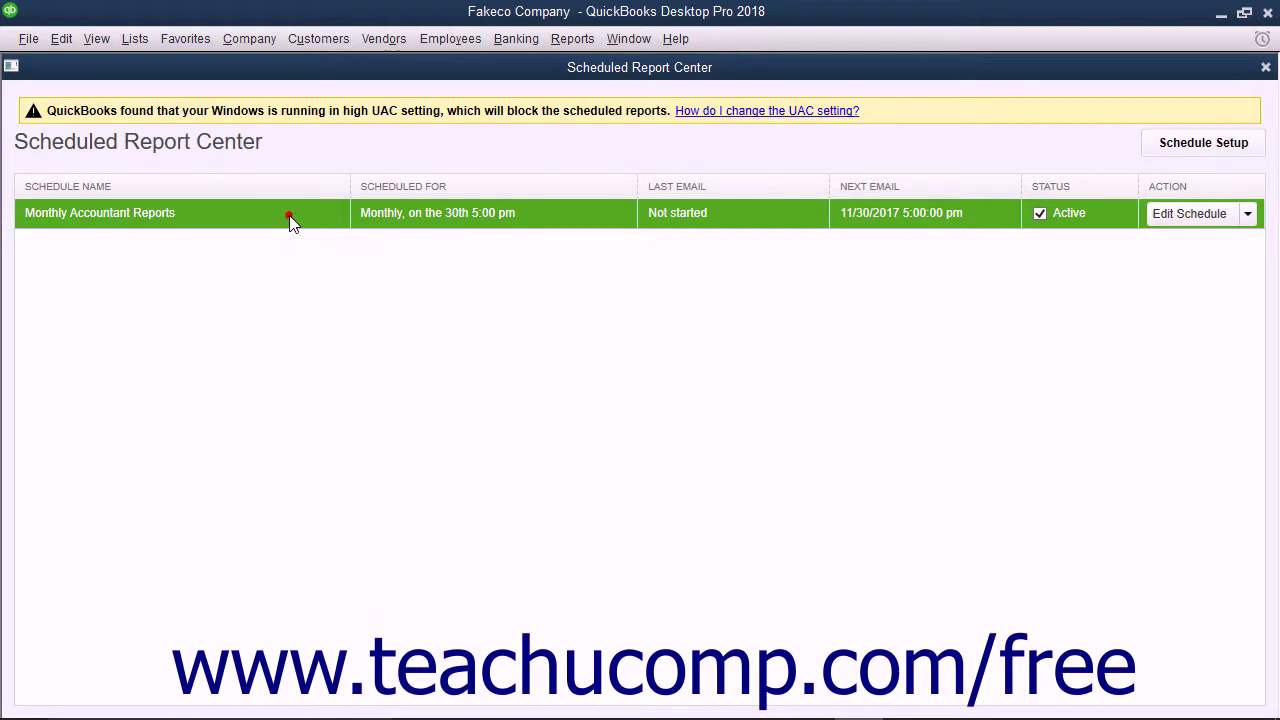
- Delete the Monthly Accountant Reports schedule from the Edit Schedule menu and confirm
left_click(1248, 216)
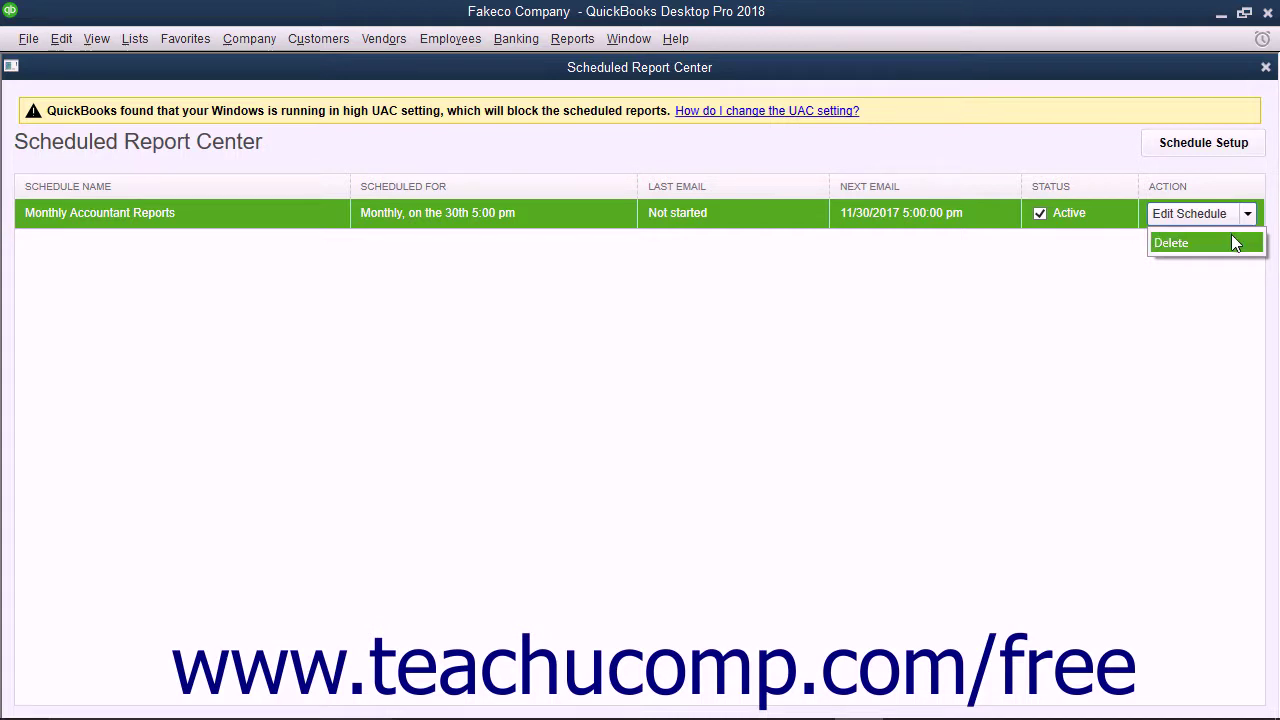
left_click(1233, 243)
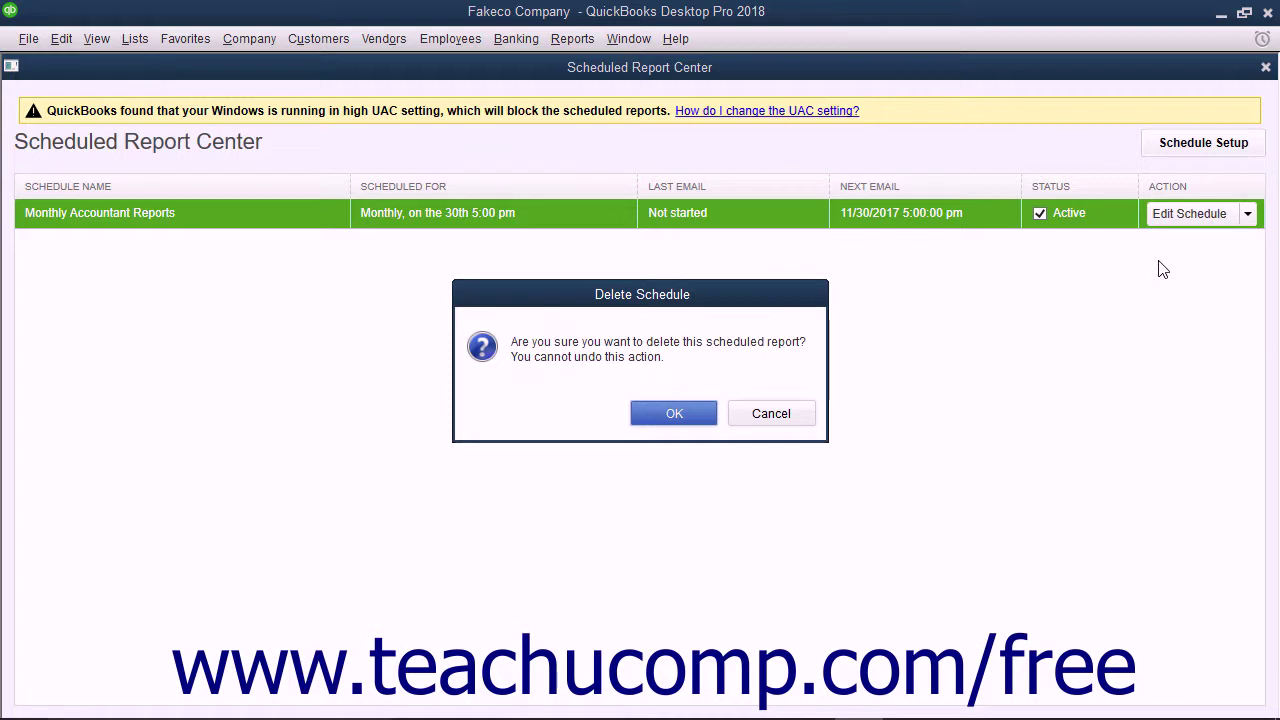
left_click(664, 414)
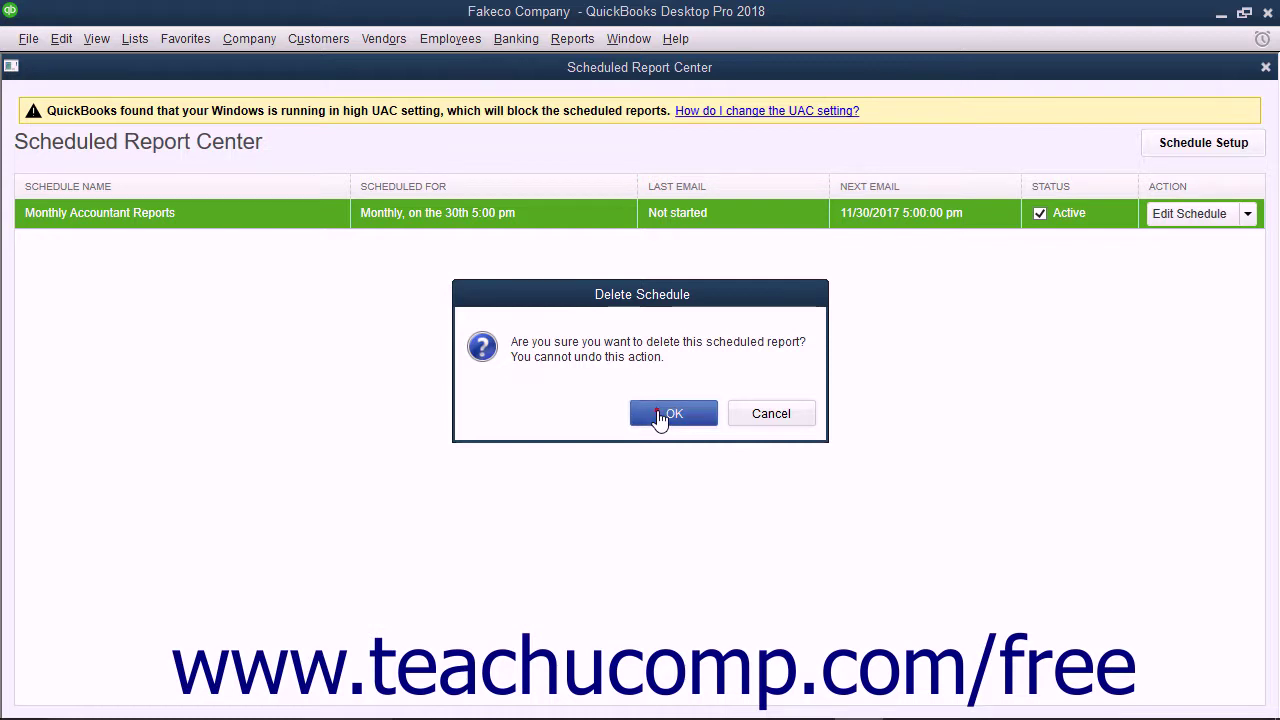